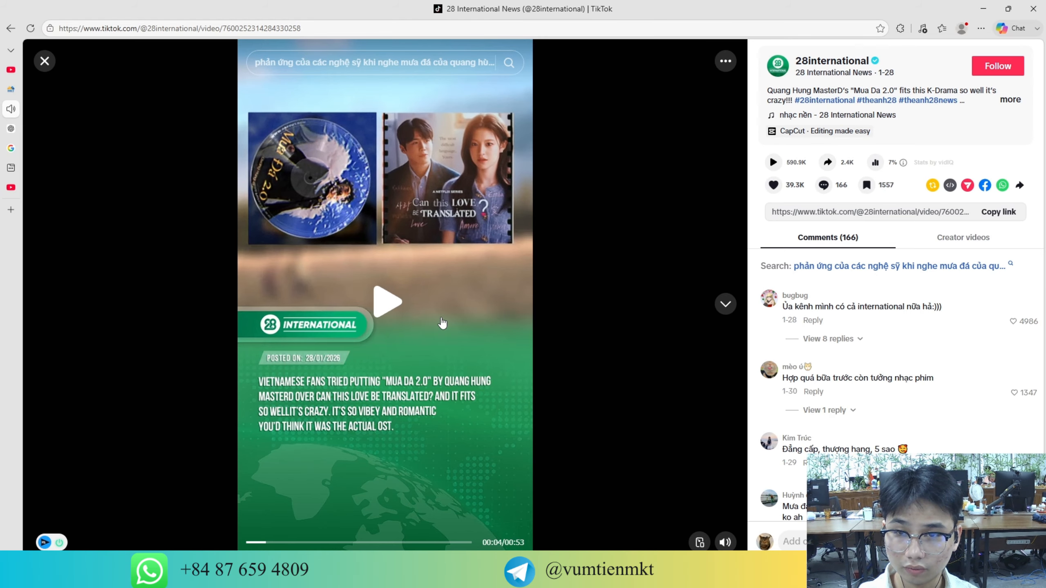
Watch several short news videos on the 28 International News TikTok channel, then close the video viewer
left_click(442, 324)
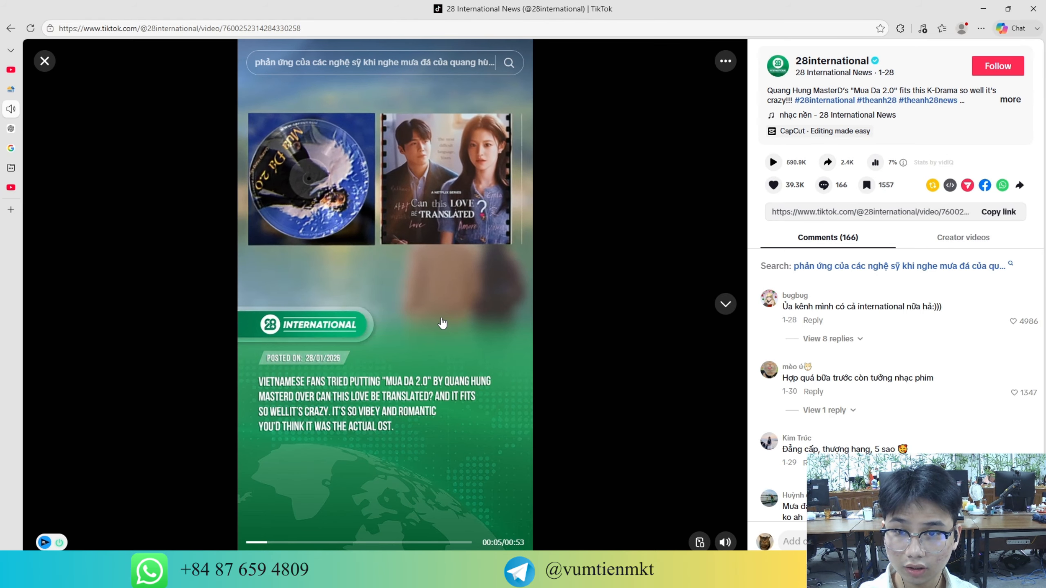
scroll(412, 428, "down", 1)
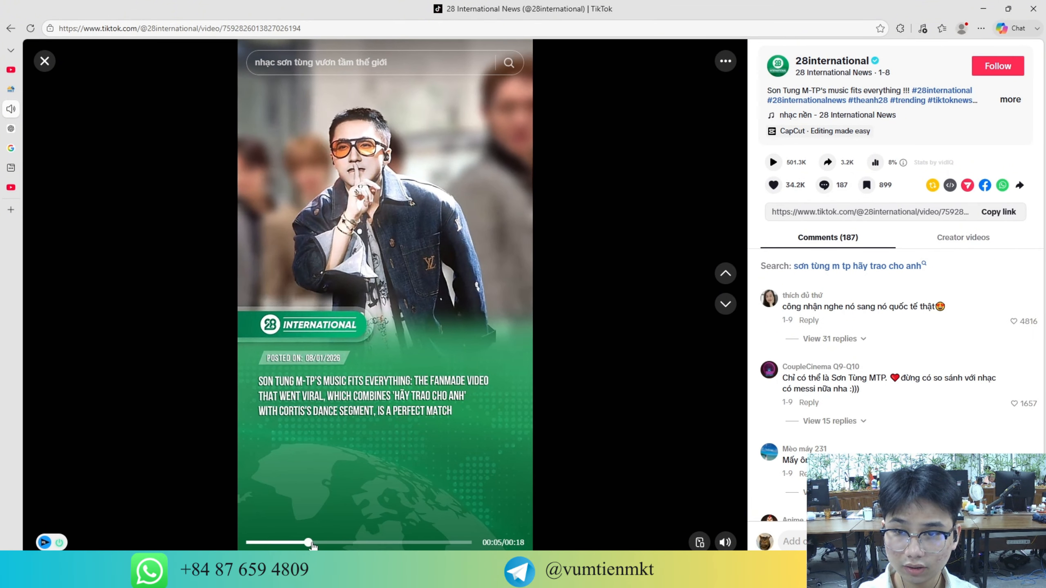
scroll(472, 462, "down", 1)
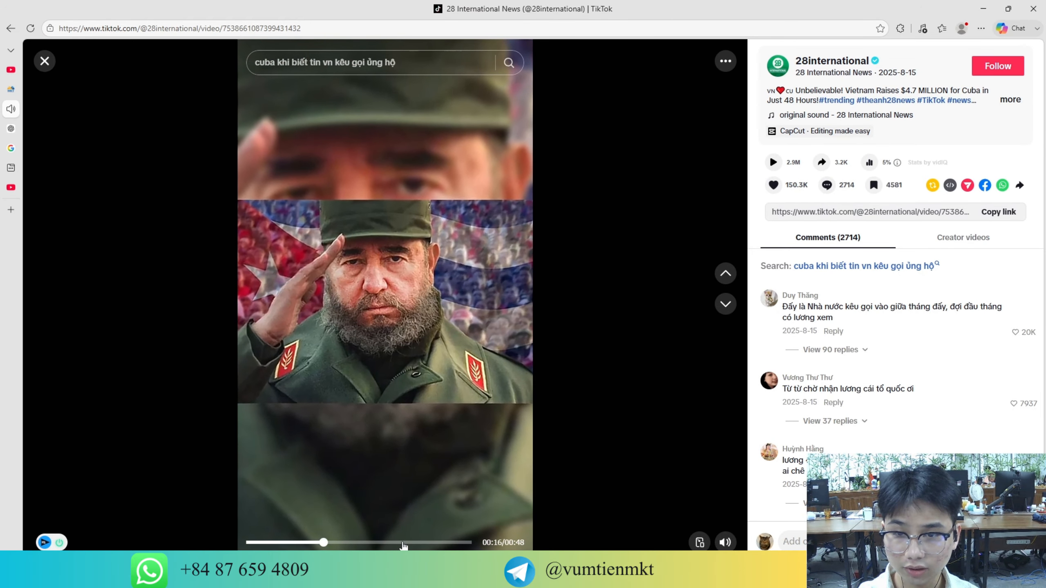
left_click(405, 542)
left_click(45, 61)
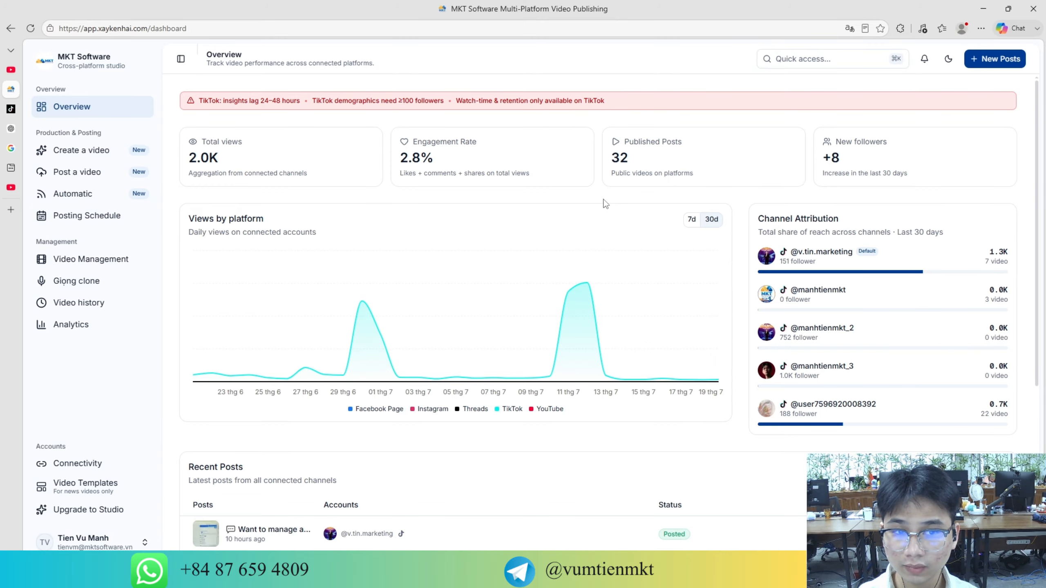
Switch to the MKT Software overview and compare the views-by-platform chart over 7 and 30 days
scroll(805, 236, "down", 5)
scroll(810, 243, "up", 5)
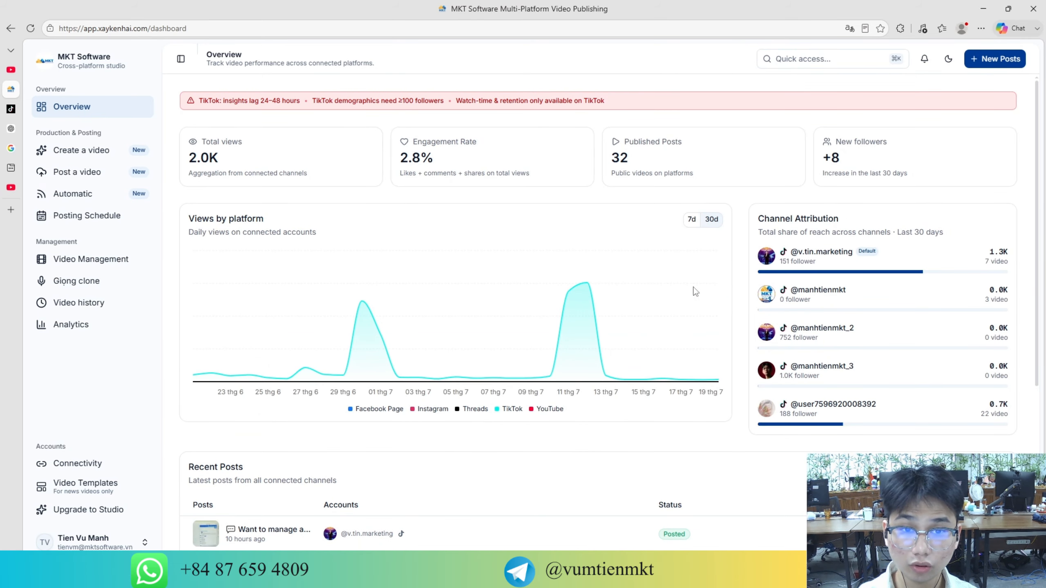
left_click(692, 223)
left_click(712, 219)
Examine the view and like figures of the recent posts, then return to the overview
scroll(684, 296, "down", 5)
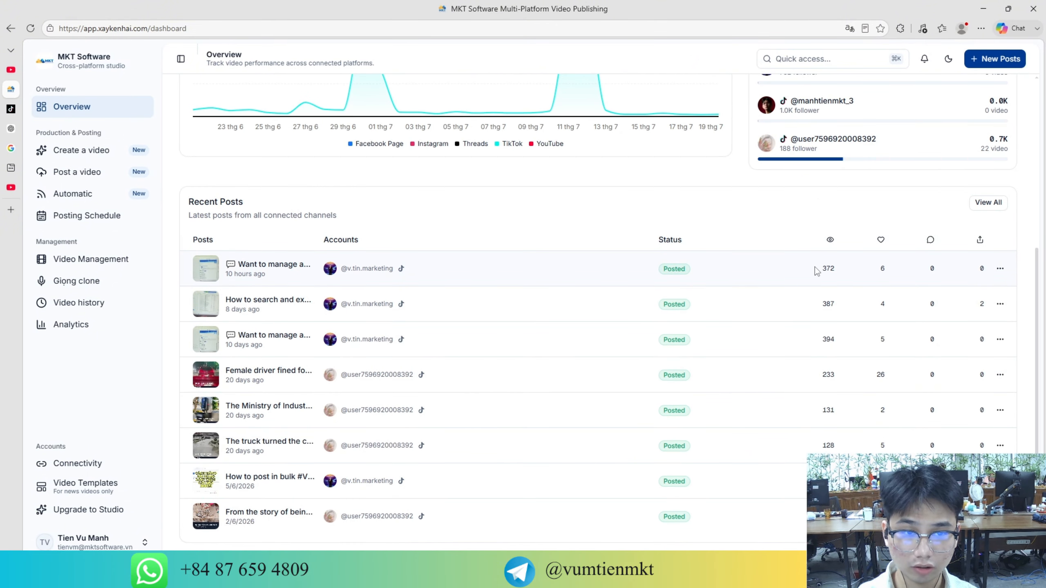
left_click_drag(817, 271, 839, 303)
left_click(828, 299)
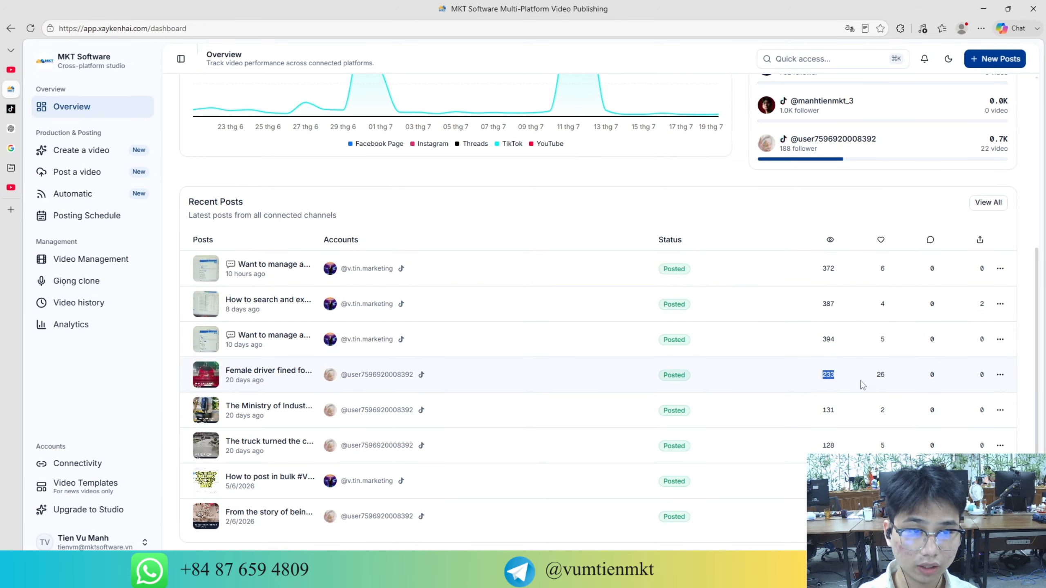
left_click_drag(863, 385, 861, 436)
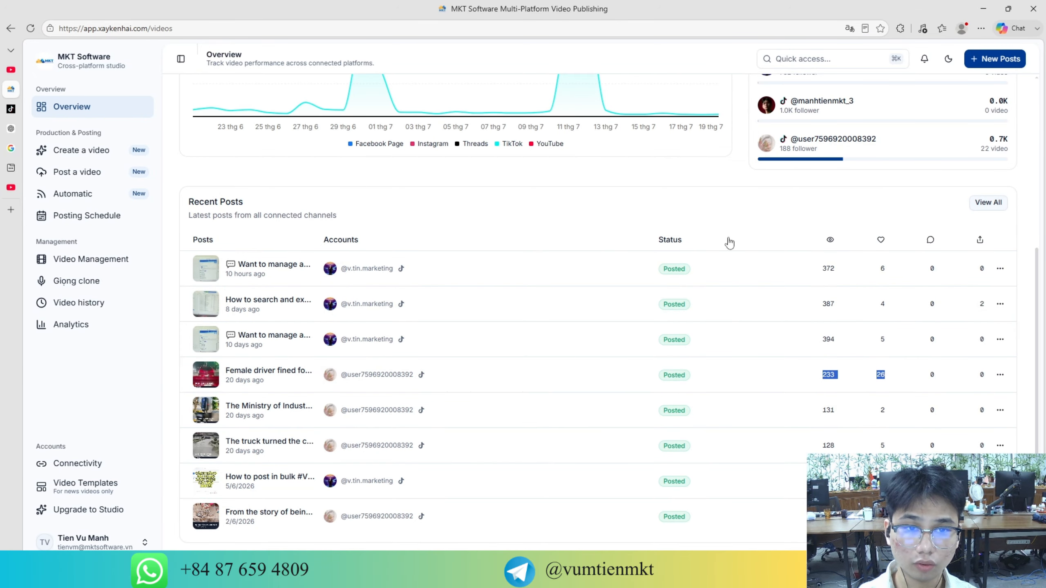
scroll(526, 342, "down", 6)
scroll(526, 343, "up", 10)
key("alt+Left")
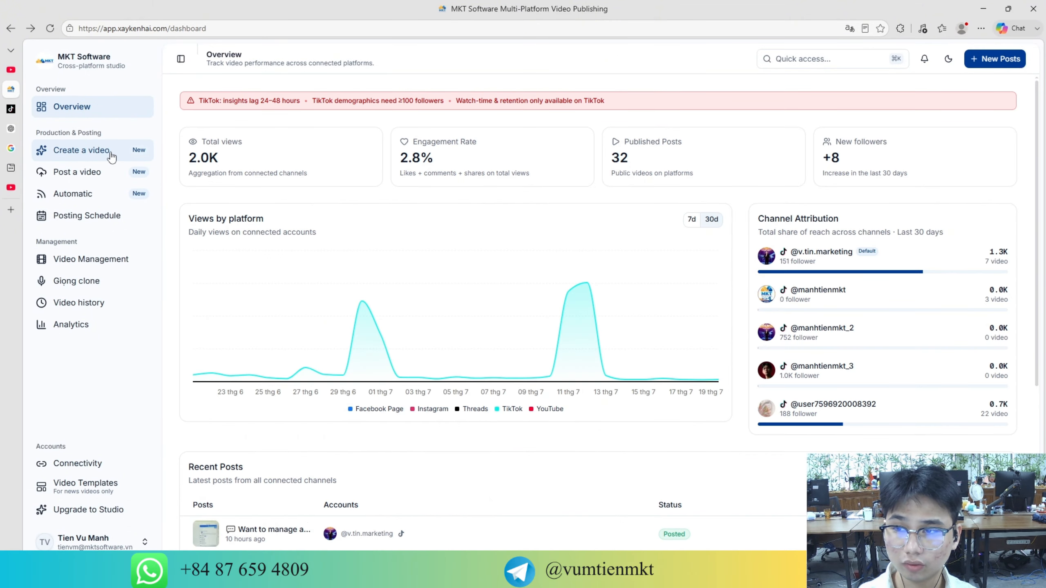
Start creating a news video and replace the preselected sources with BBC News only
left_click(81, 150)
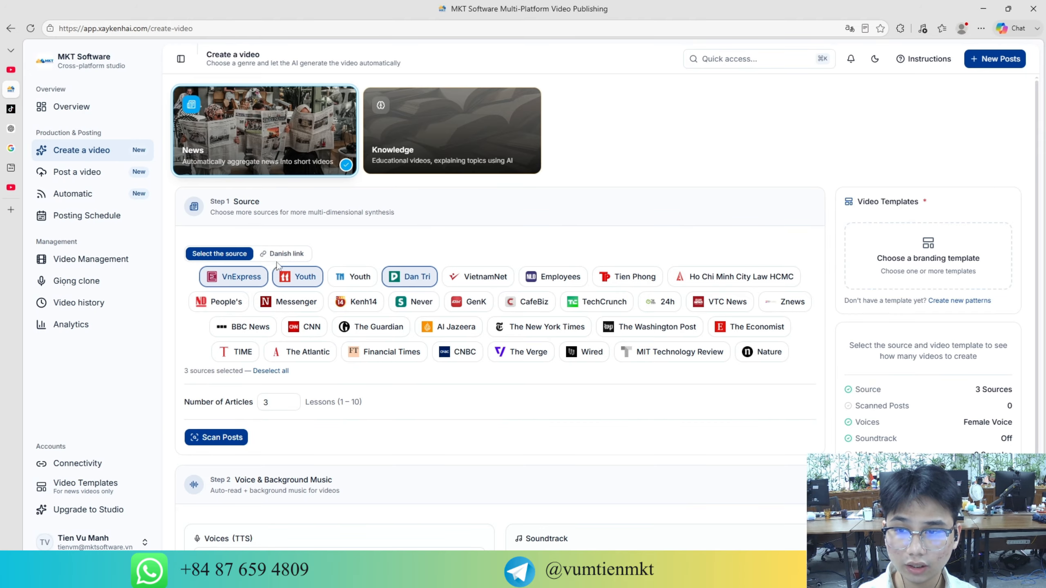
left_click(291, 279)
left_click(410, 277)
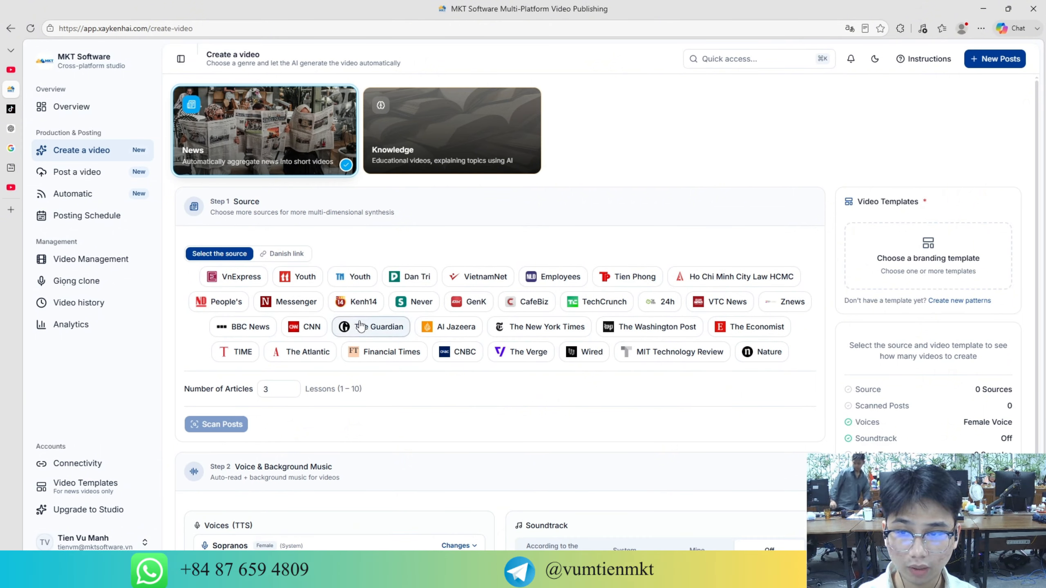
left_click(261, 332)
left_click_drag(284, 402, 183, 411)
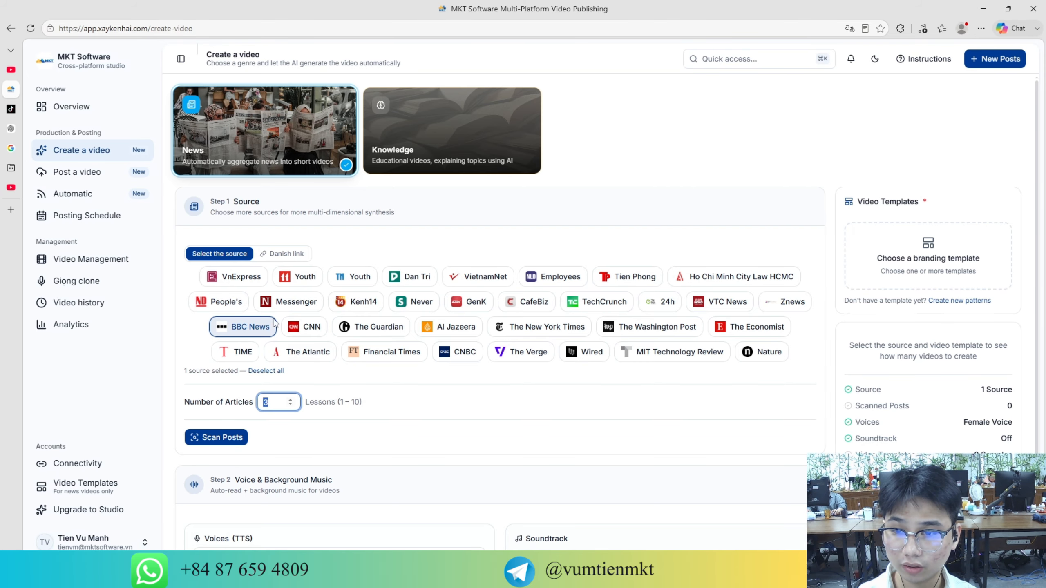
Search the web for "bbc" in a new tab, open the BBC Vietnamese lead article and select its address
left_click(16, 209)
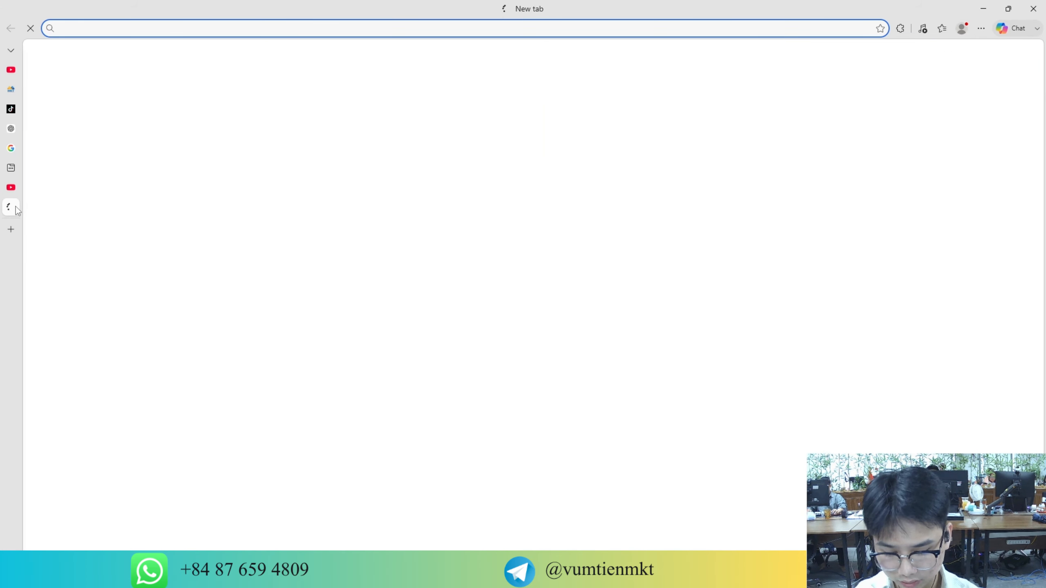
type("bbc")
key("Return")
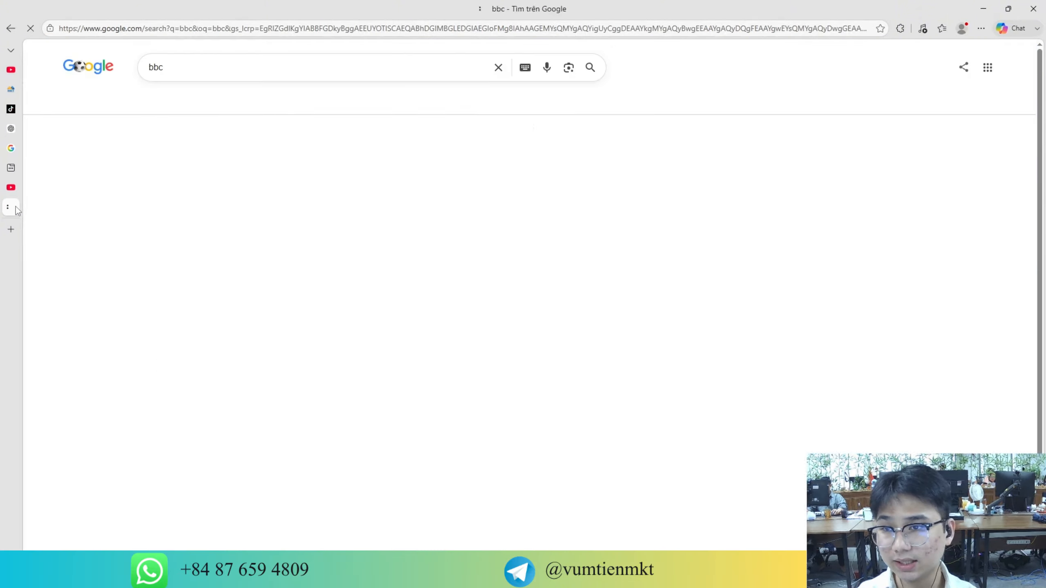
left_click(250, 164)
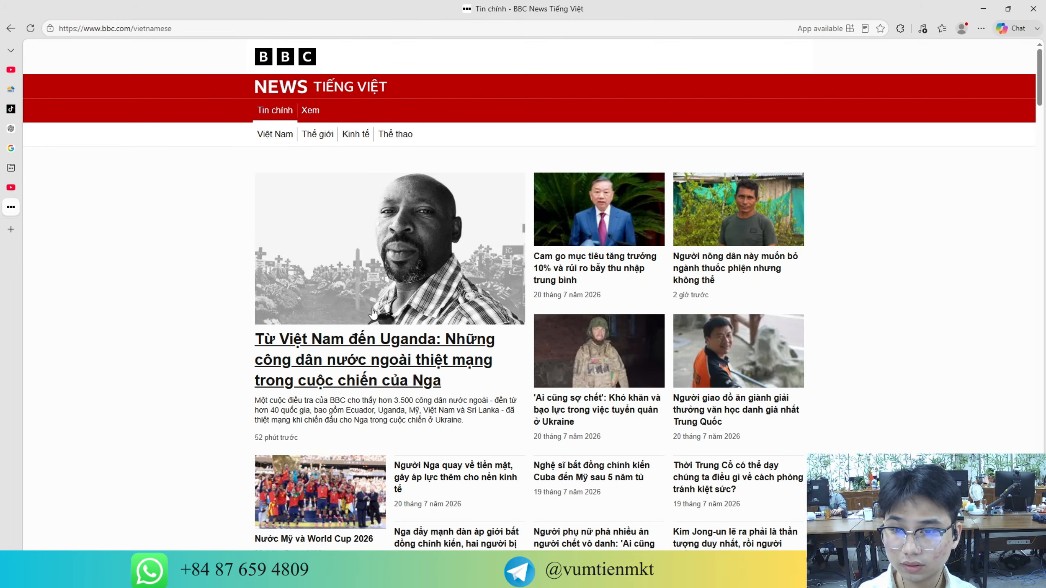
left_click(390, 355)
key("ctrl+l")
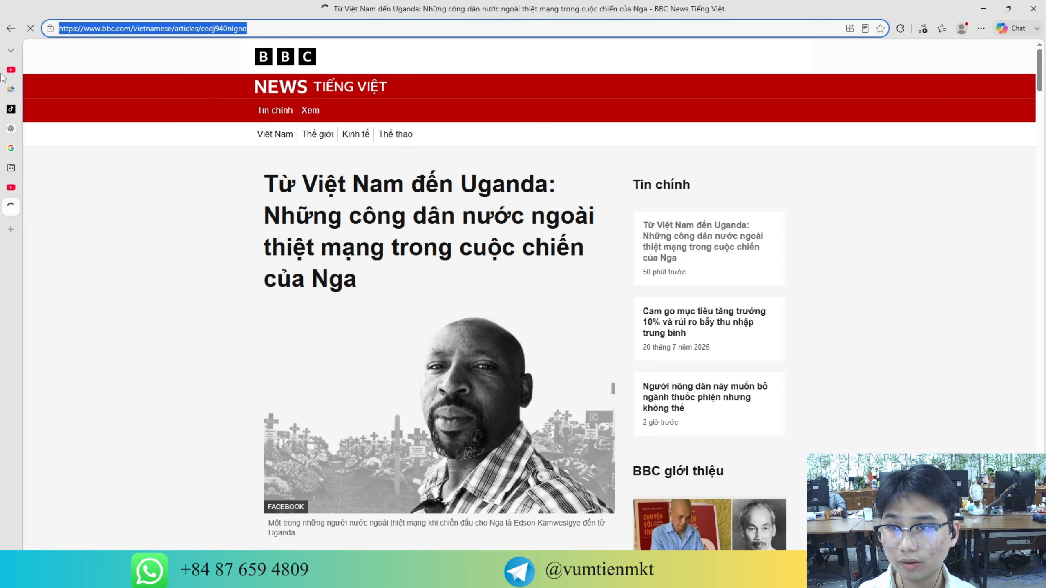
Return to the MKT Software video creation page, set the number of articles to 10 and scan BBC News for posts
mouse_move(17, 174)
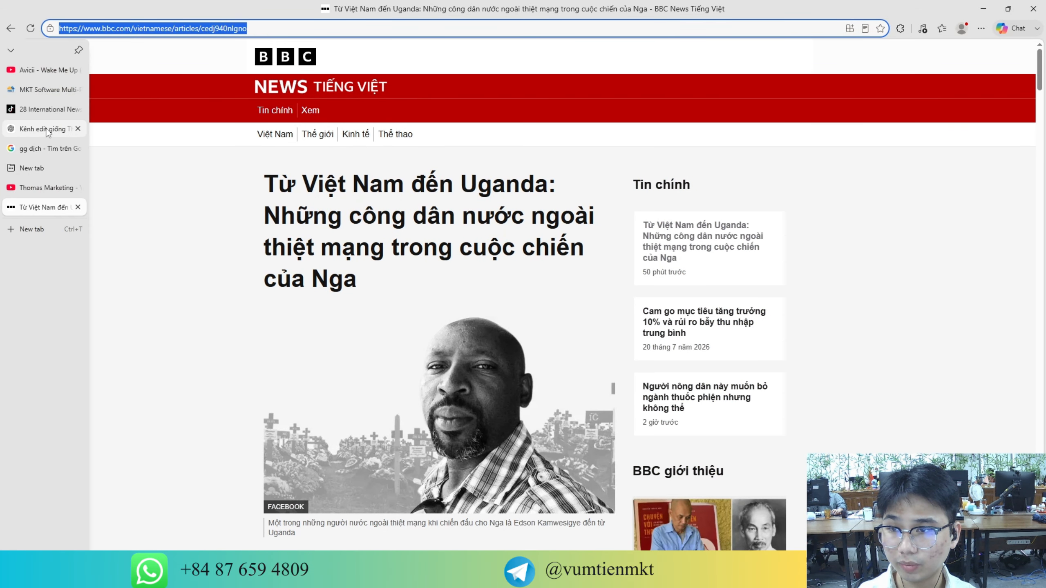
left_click(49, 94)
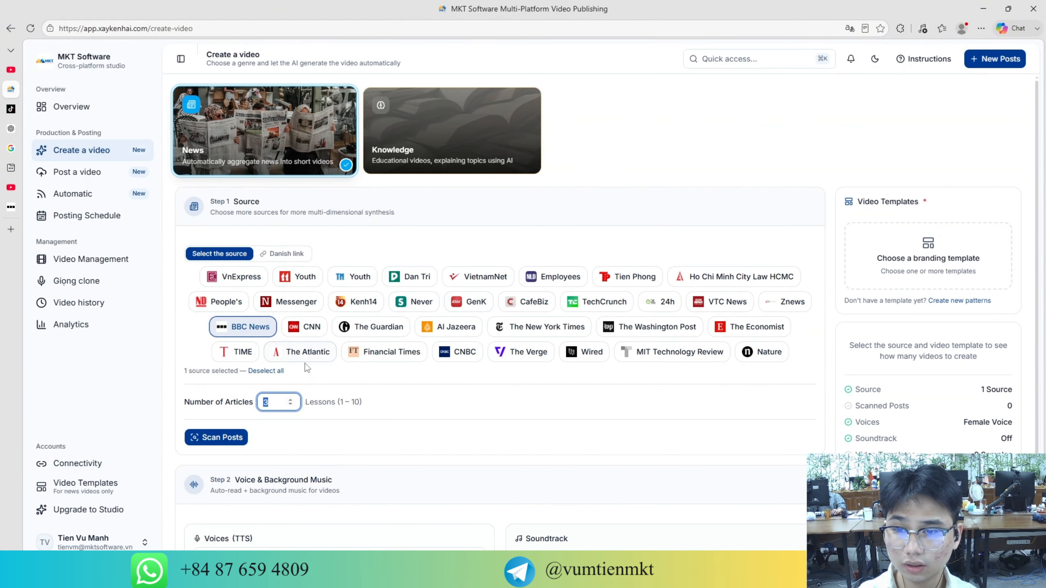
left_click(289, 253)
left_click(231, 253)
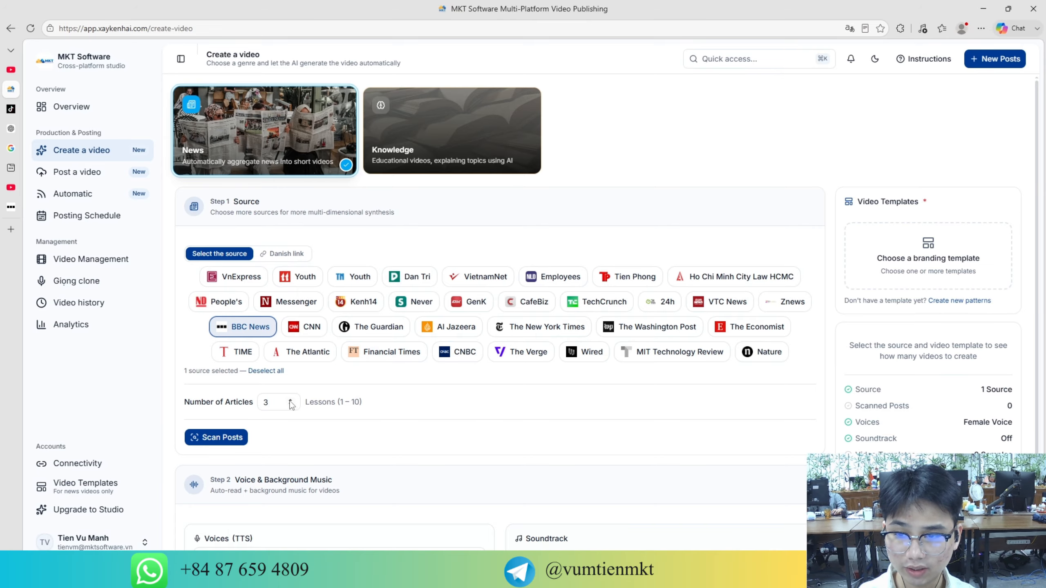
left_click_drag(283, 402, 195, 421)
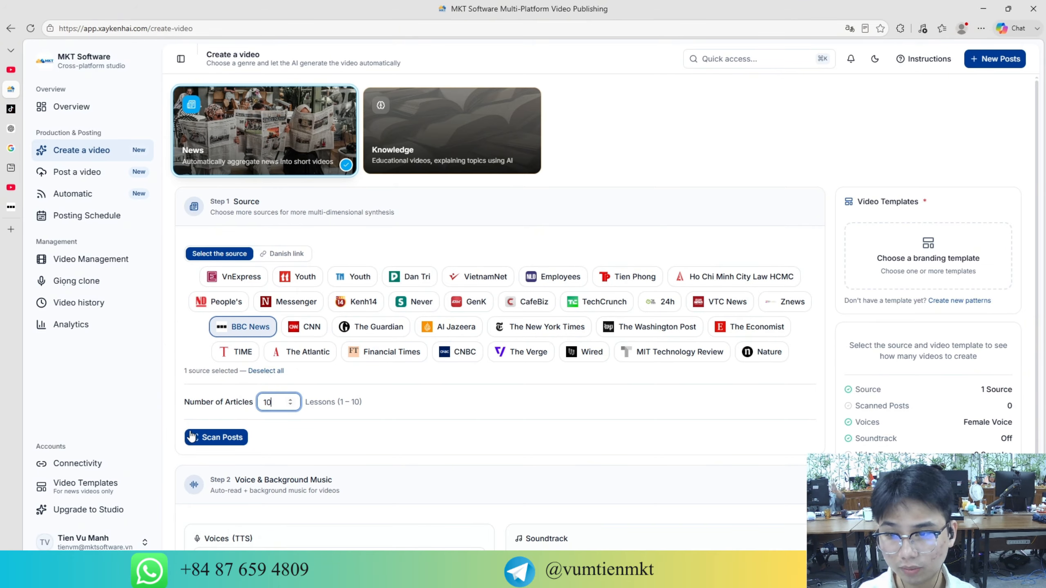
left_click(224, 436)
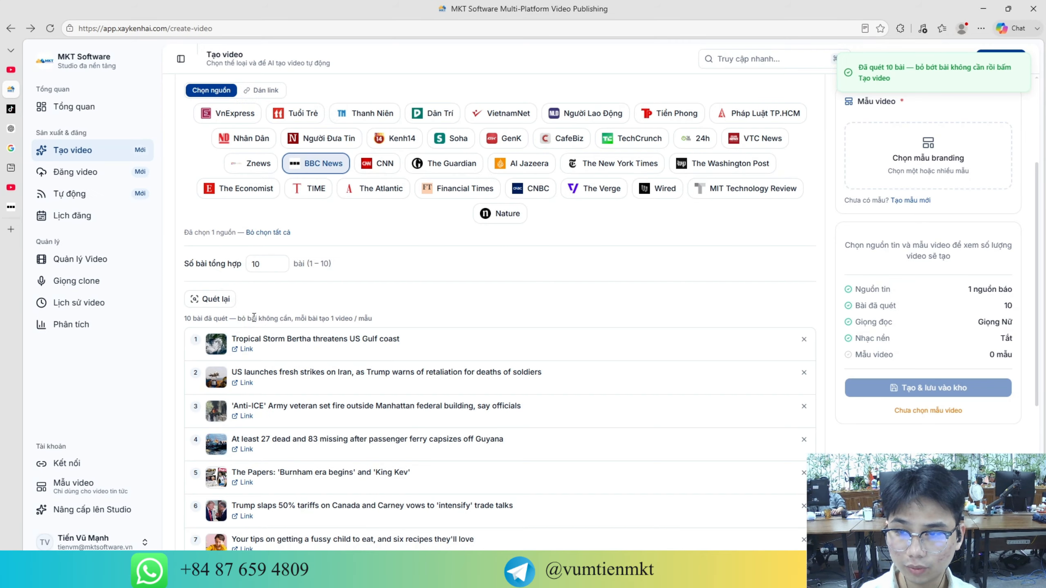
Review the headlines of the scanned BBC News articles
left_click_drag(301, 309, 436, 308)
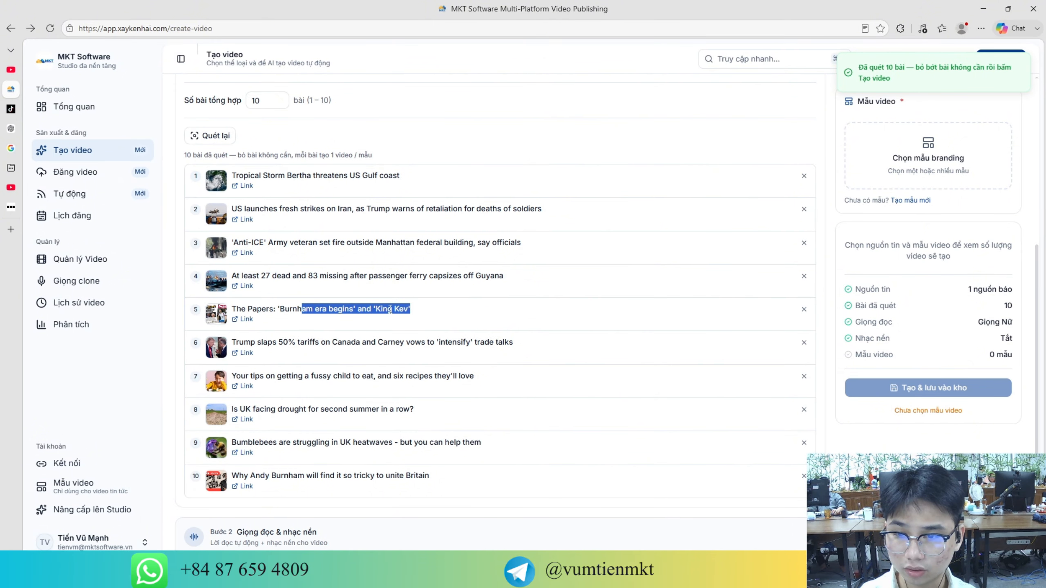
left_click(321, 347)
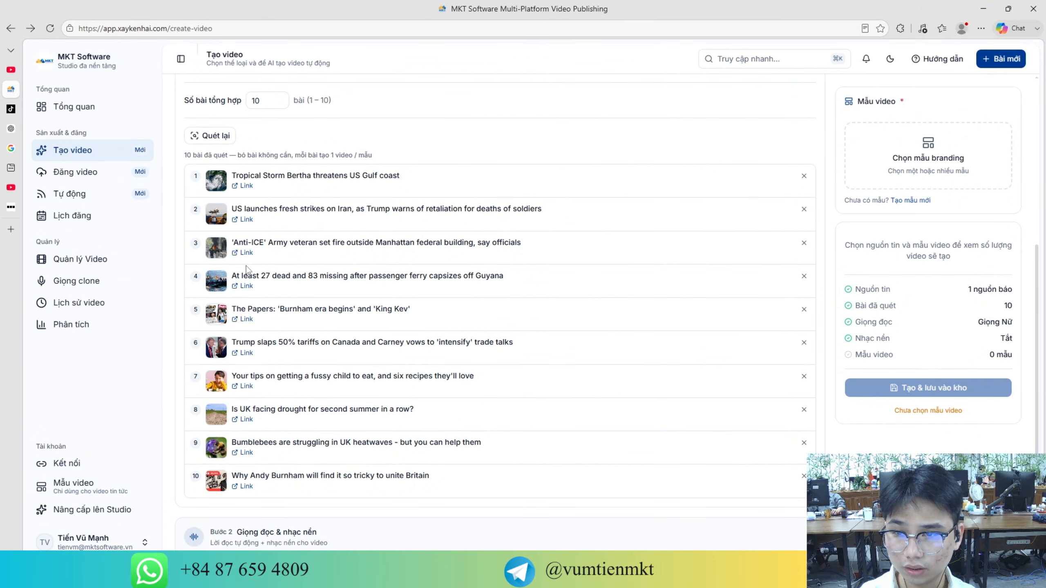
left_click_drag(293, 201, 430, 478)
left_click(361, 439)
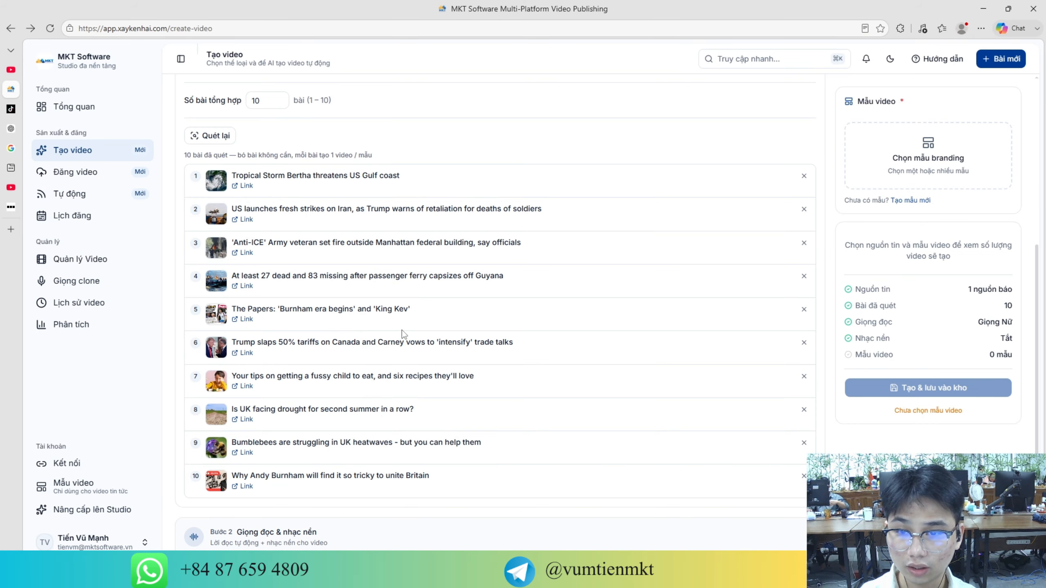
scroll(318, 402, "up", 2)
scroll(486, 346, "down", 4)
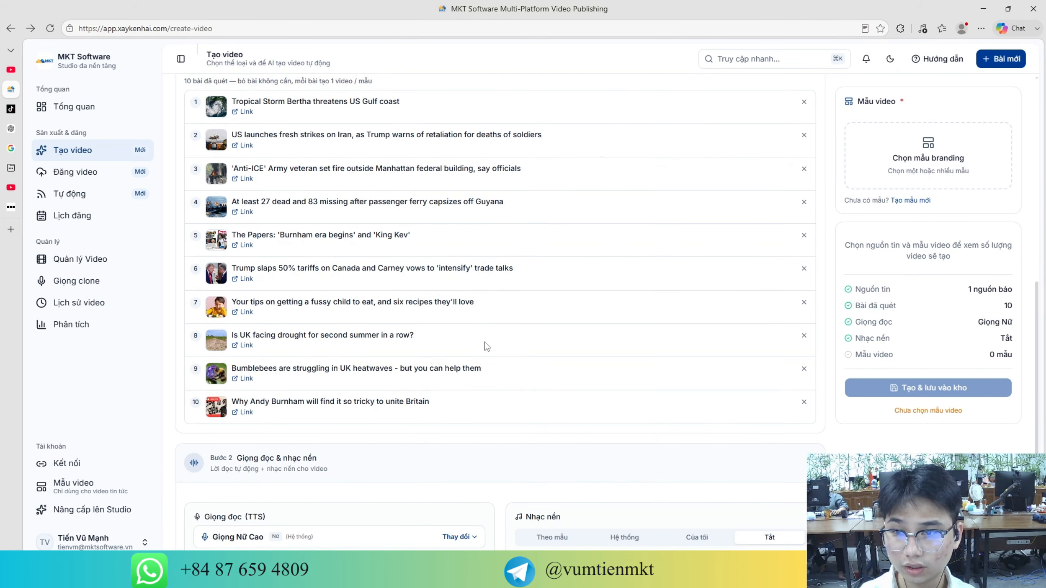
scroll(349, 391, "down", 1)
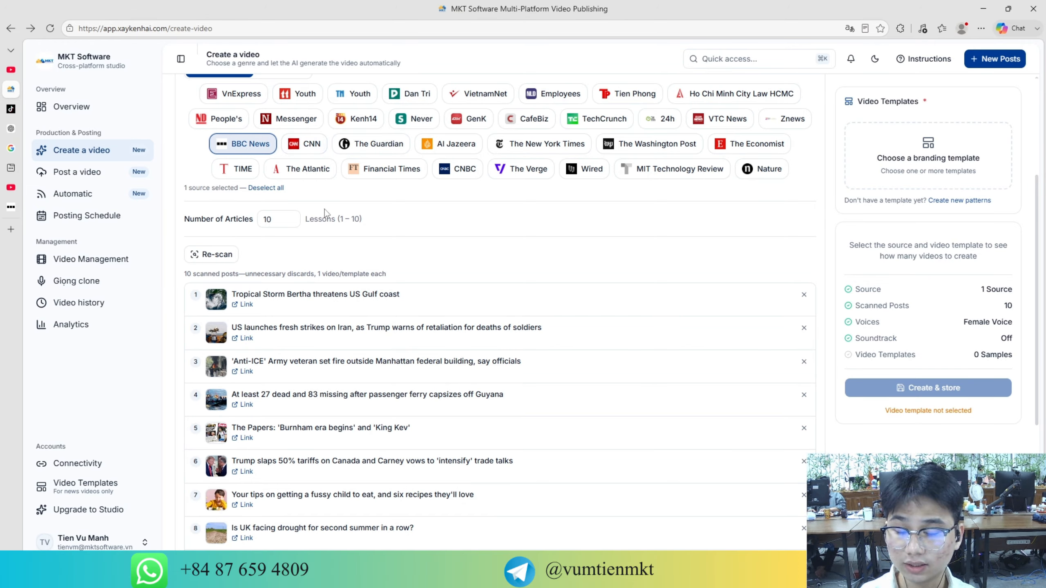
Open the voice selection for the narration and filter the system voices to English
scroll(325, 209, "down", 5)
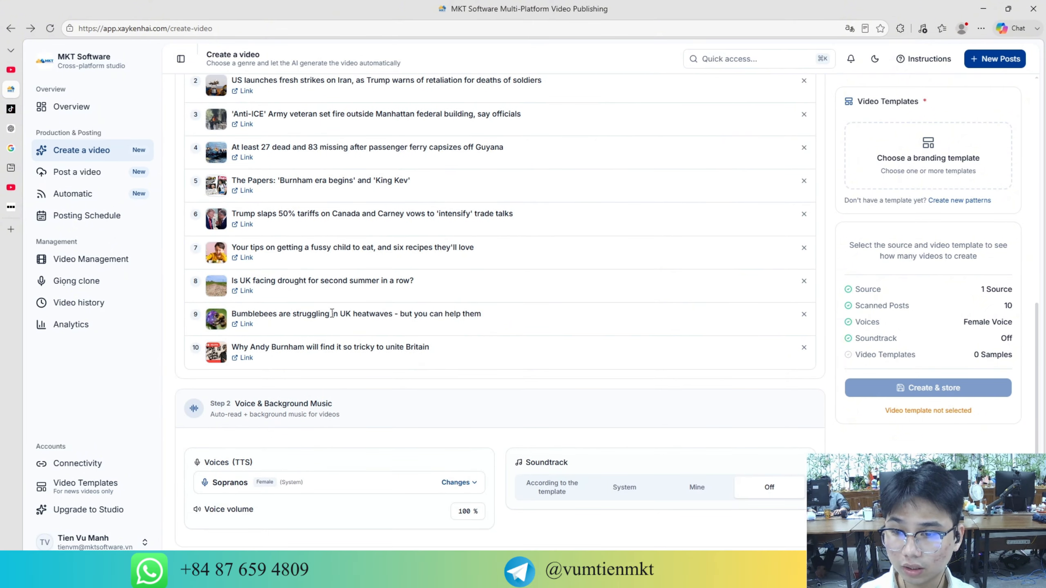
left_click(465, 488)
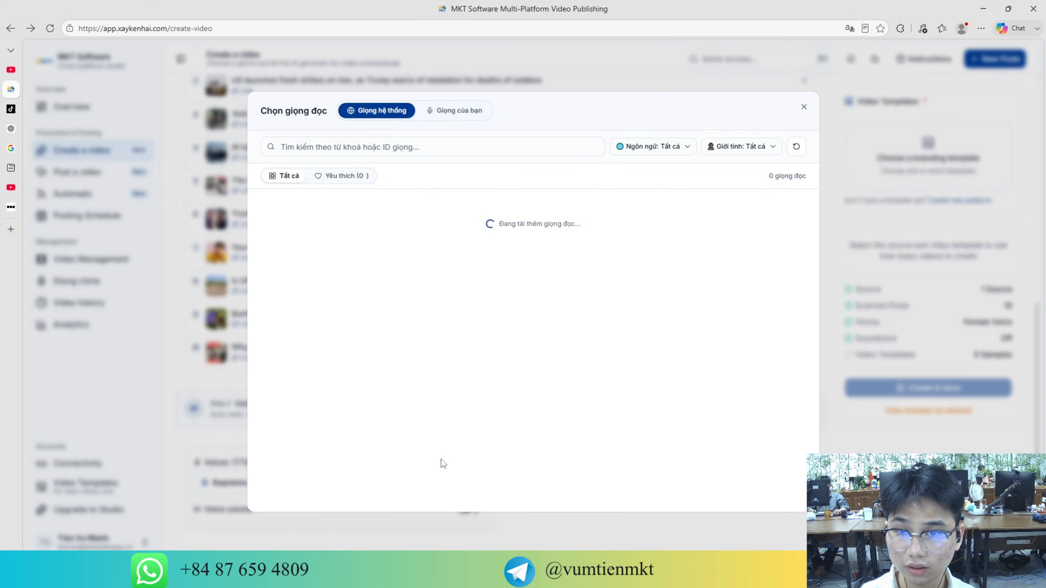
left_click(688, 147)
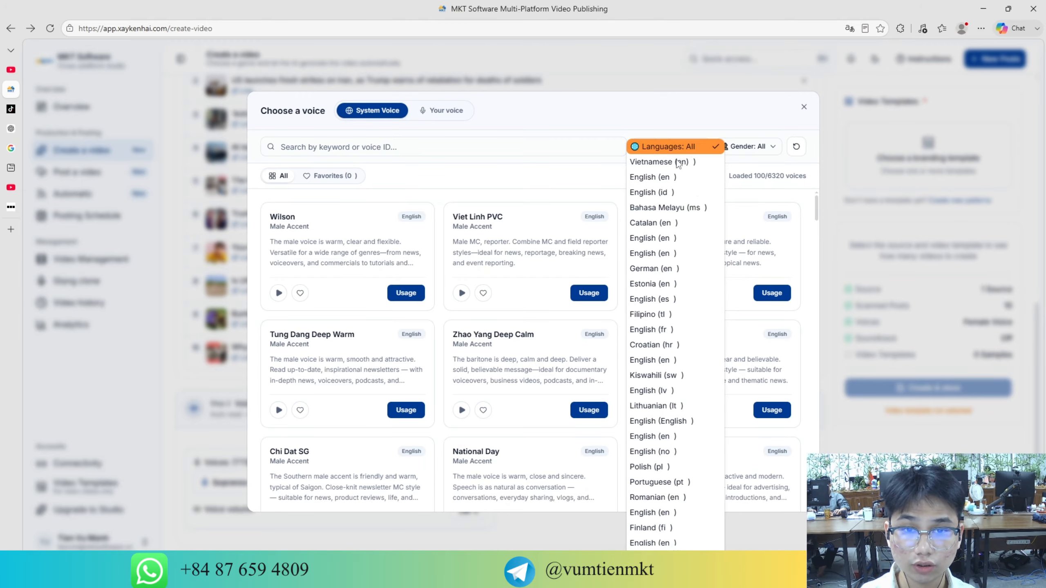
left_click(675, 177)
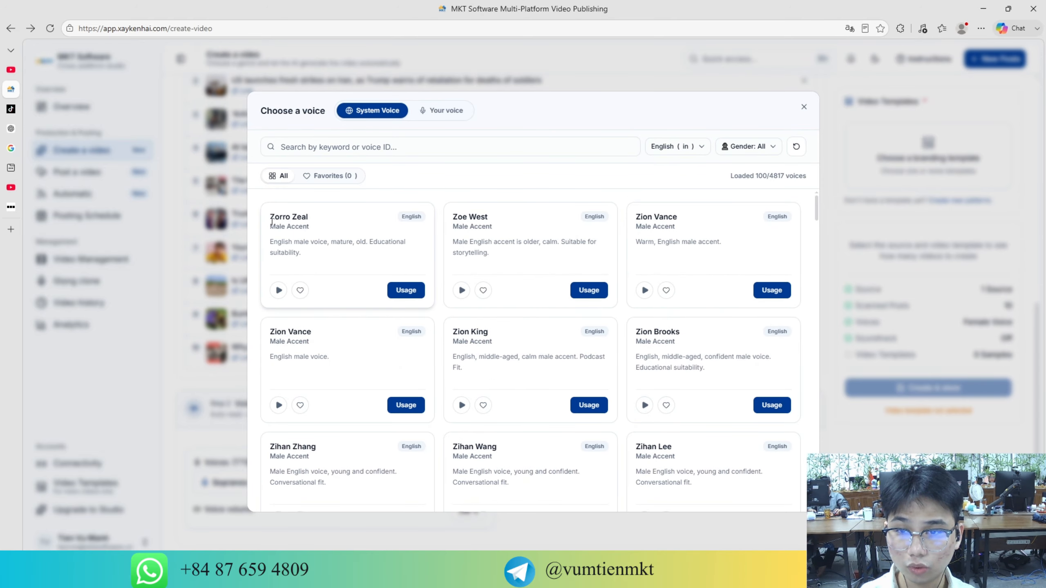
Browse the English voices, preview Zorro Zeal and use it as the narration voice
left_click_drag(271, 222, 680, 231)
left_click(683, 281)
scroll(685, 283, "down", 5)
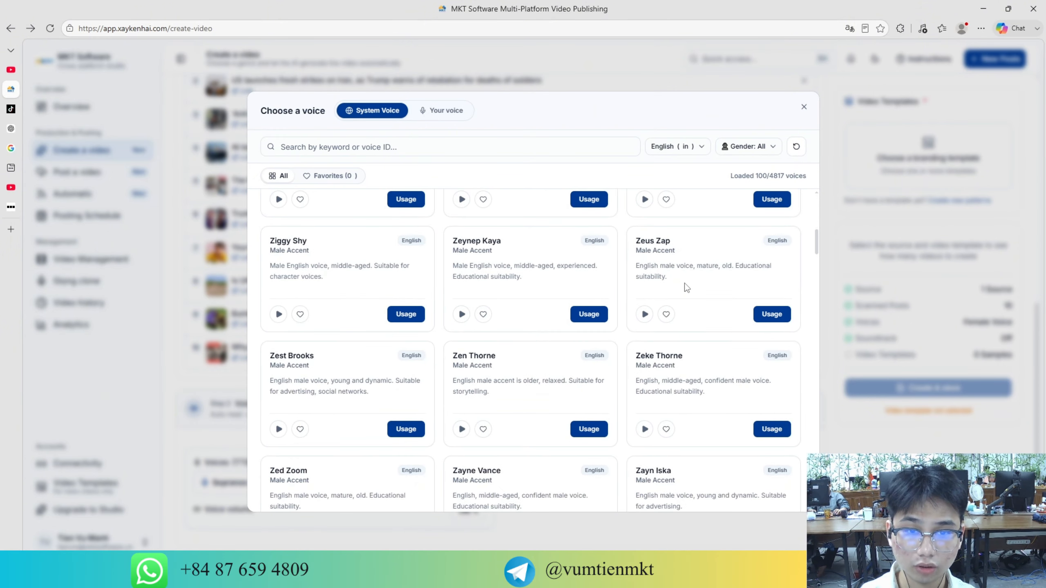
scroll(532, 297, "up", 4)
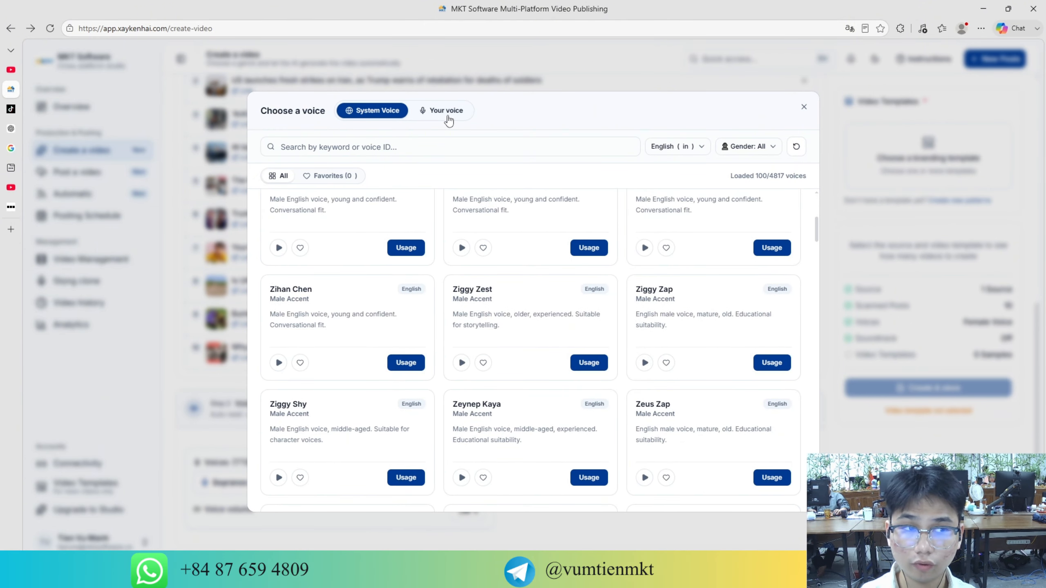
scroll(404, 363, "up", 5)
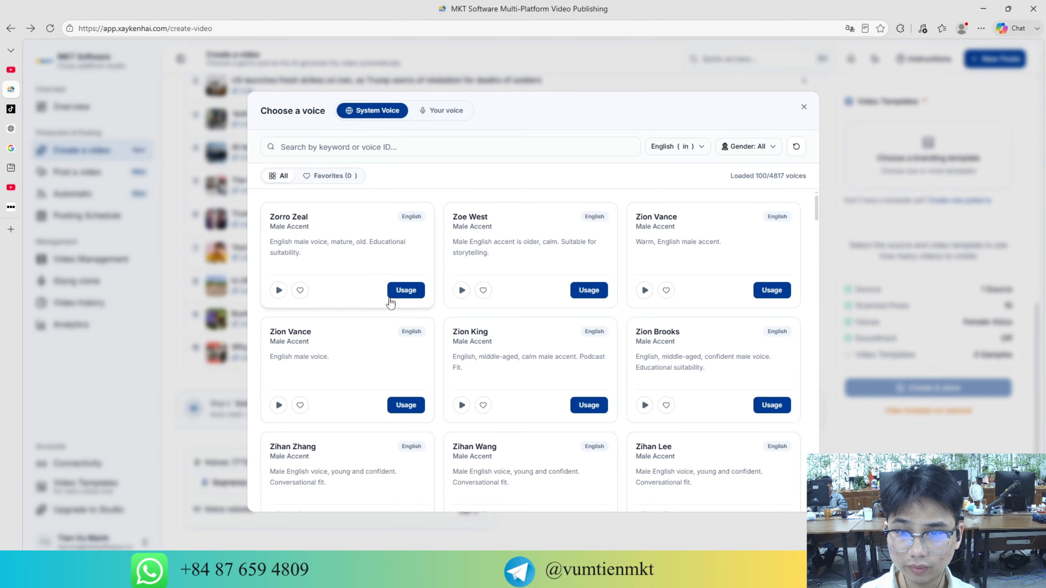
left_click(279, 291)
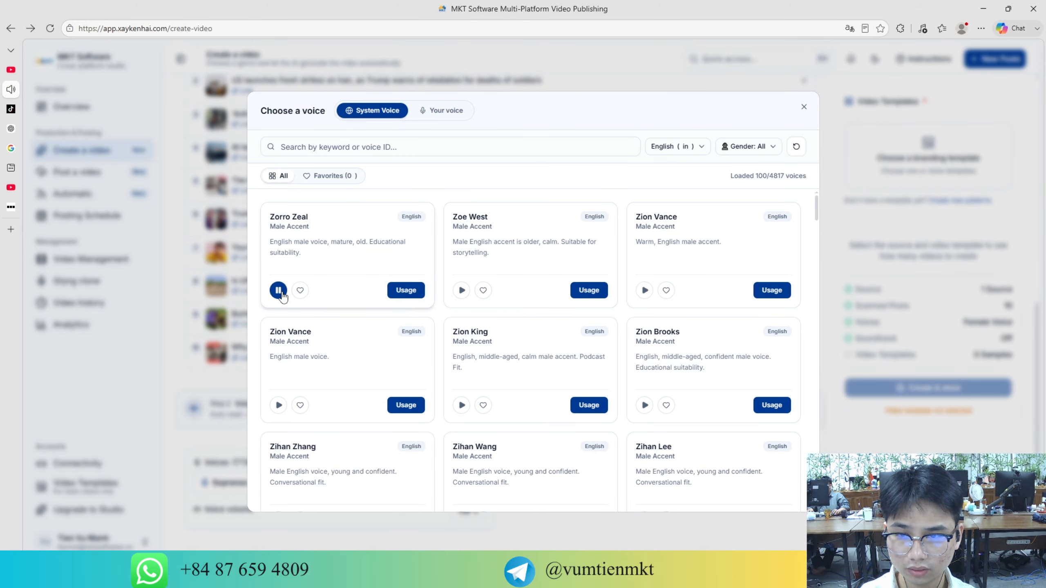
left_click(405, 290)
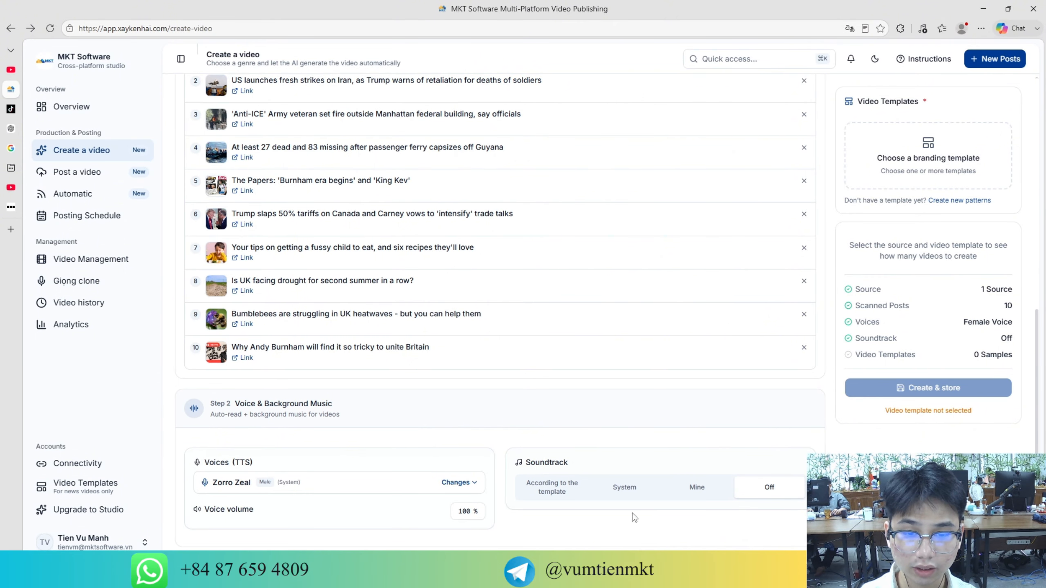
Compare the soundtrack options and choose the system track Funky Pop as the background music
left_click(604, 492)
scroll(740, 470, "down", 2)
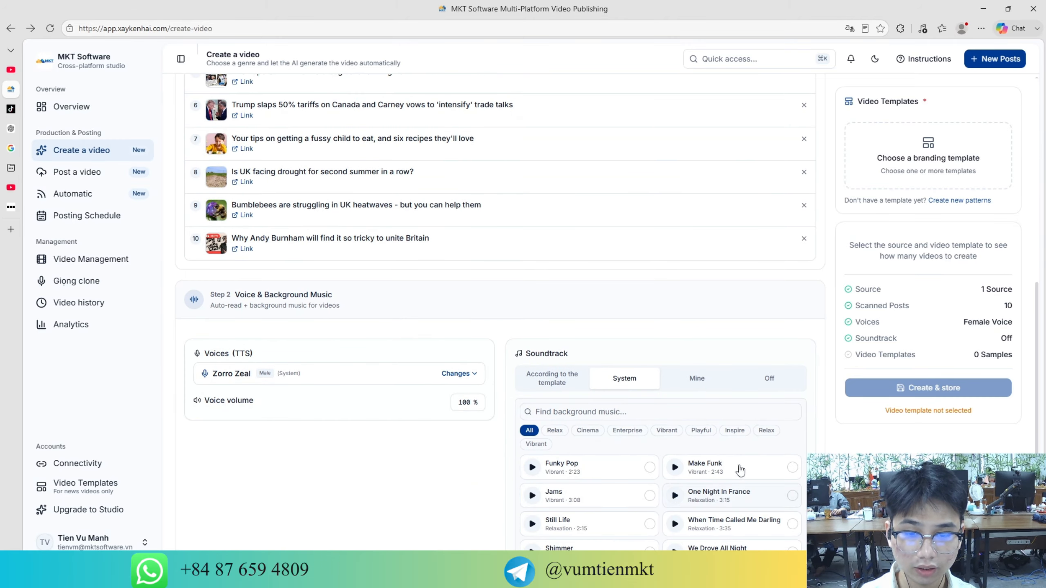
left_click(551, 382)
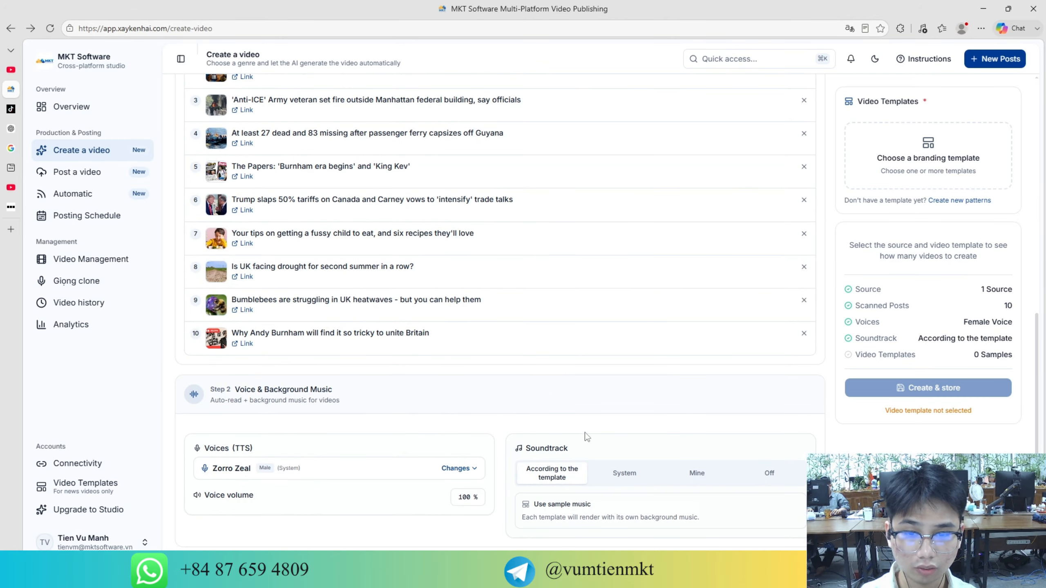
left_click(638, 484)
scroll(614, 372, "down", 4)
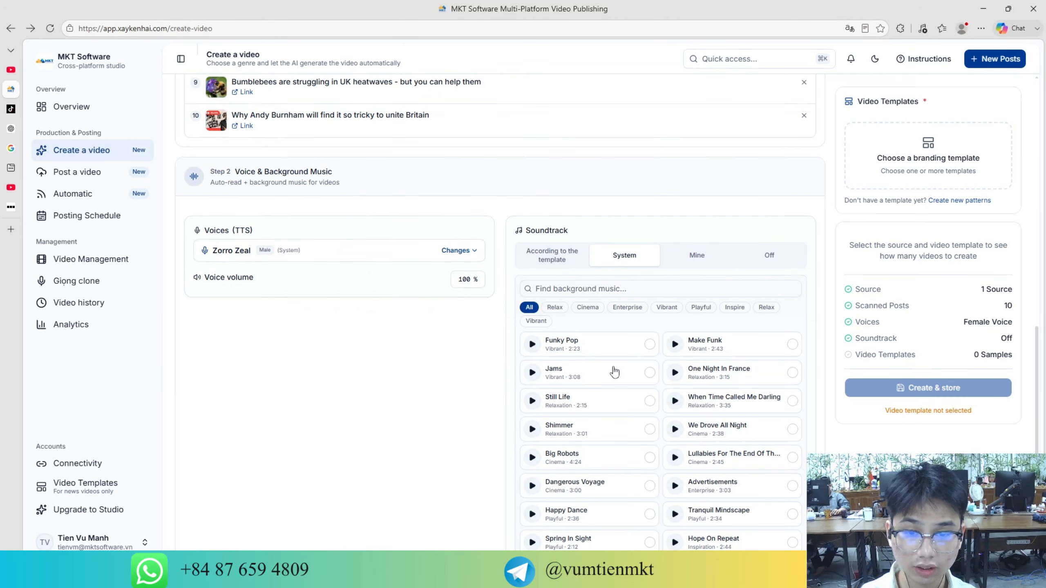
left_click(649, 345)
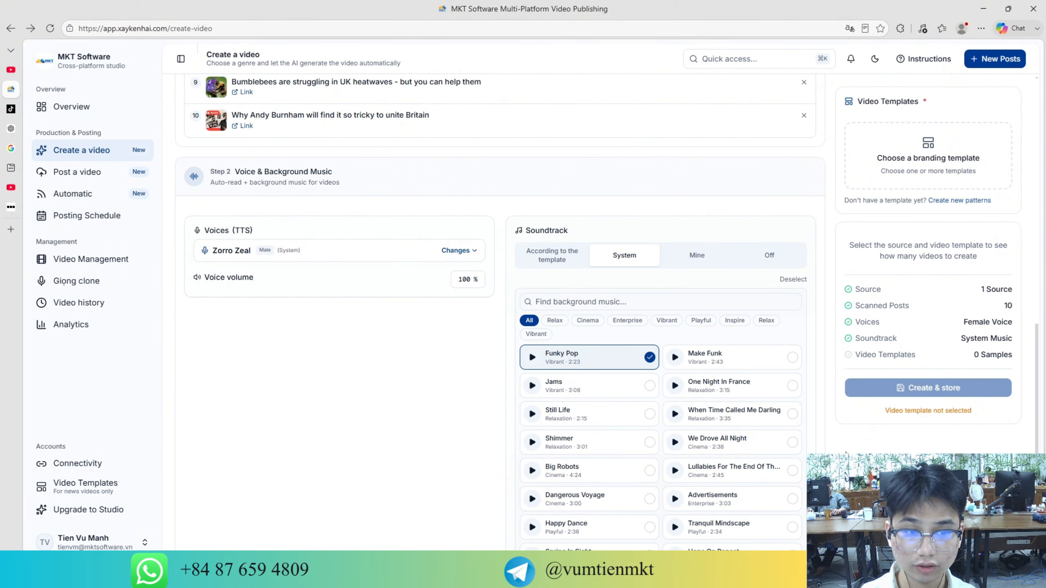
Apply the dark-footer sample template with a logo as the video branding and create the 10 videos
scroll(929, 215, "up", 10)
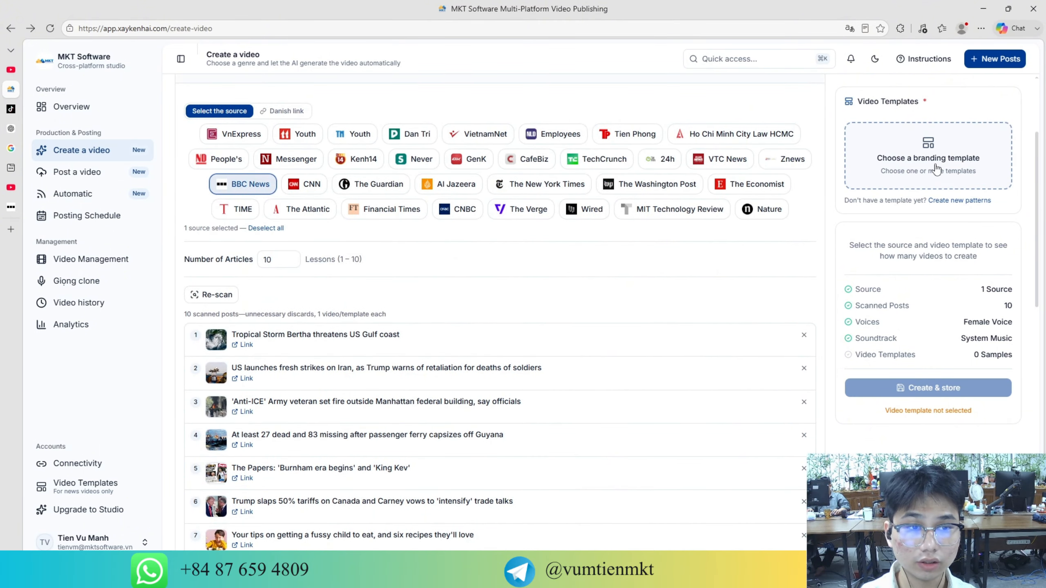
left_click(998, 169)
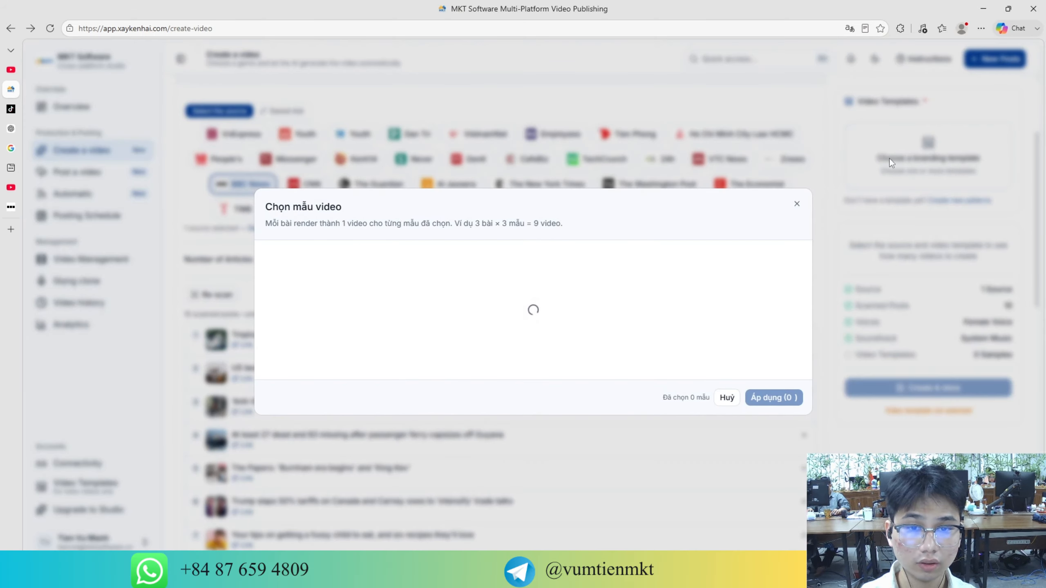
left_click(527, 359)
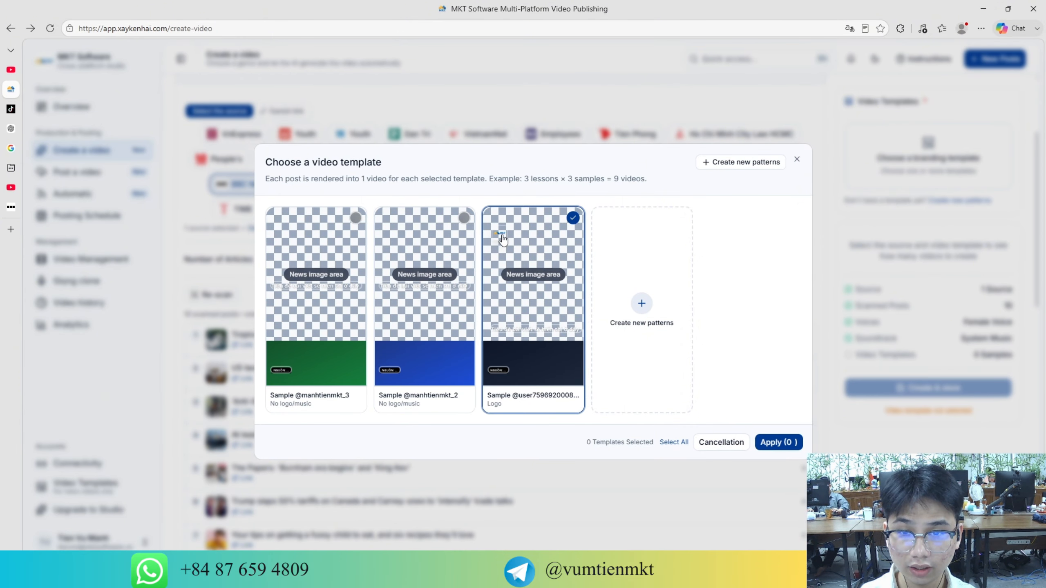
left_click(526, 369)
left_click(512, 369)
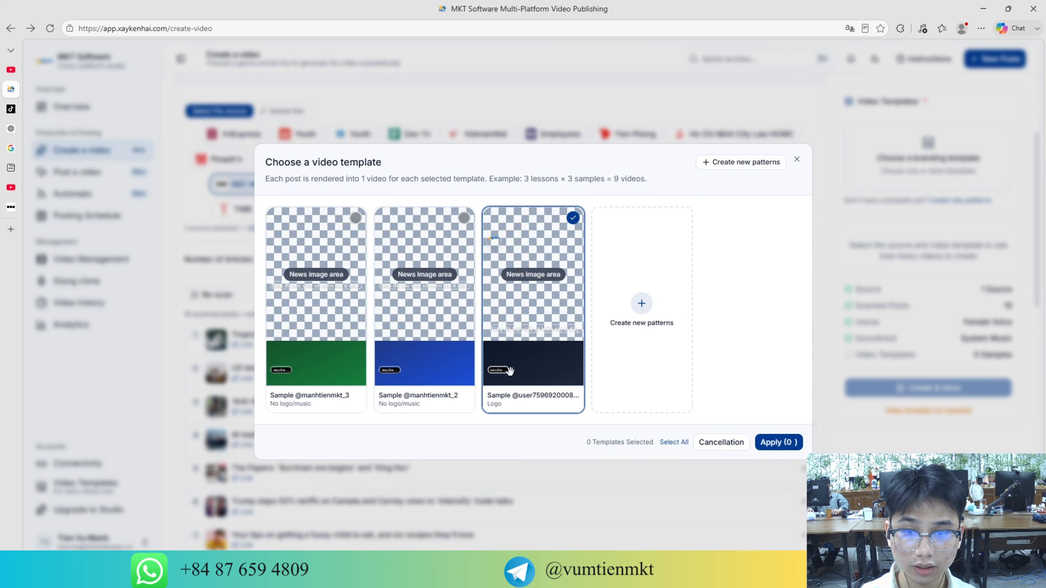
left_click(780, 443)
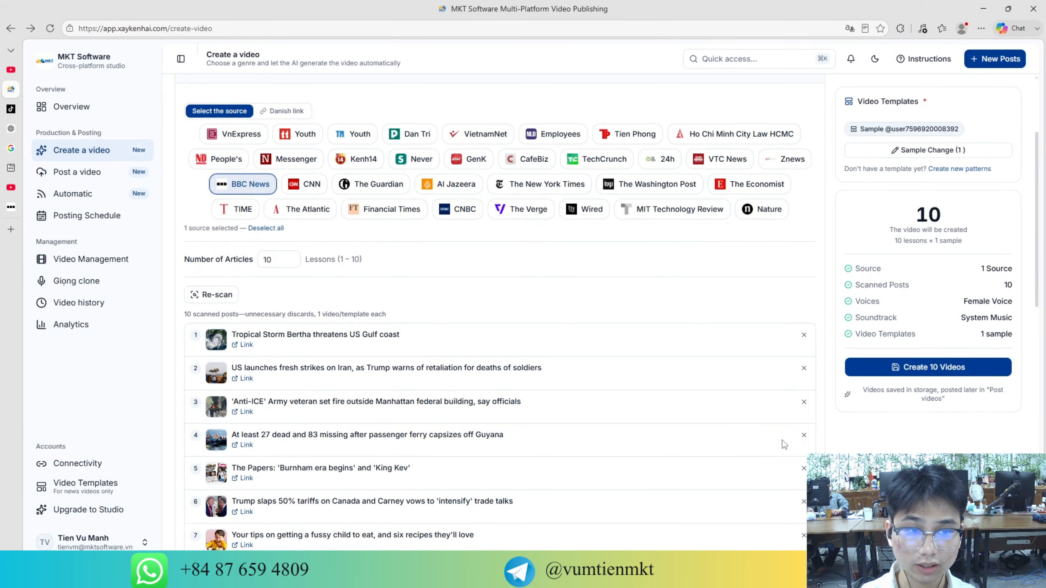
left_click(942, 375)
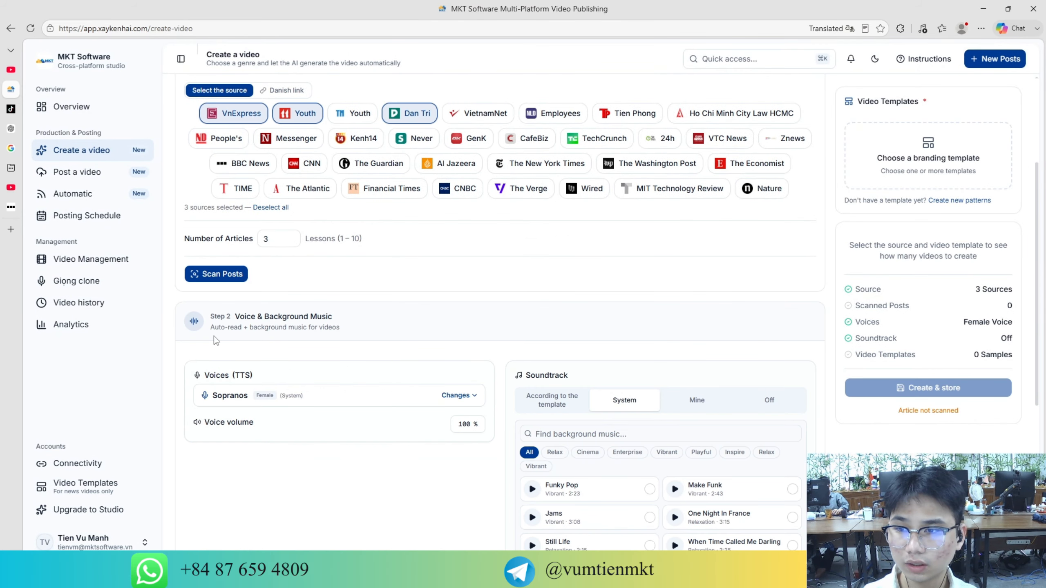
Look through the generated videos in Video Management and play the Rory McIlroy news video, skipping to different points
left_click(124, 262)
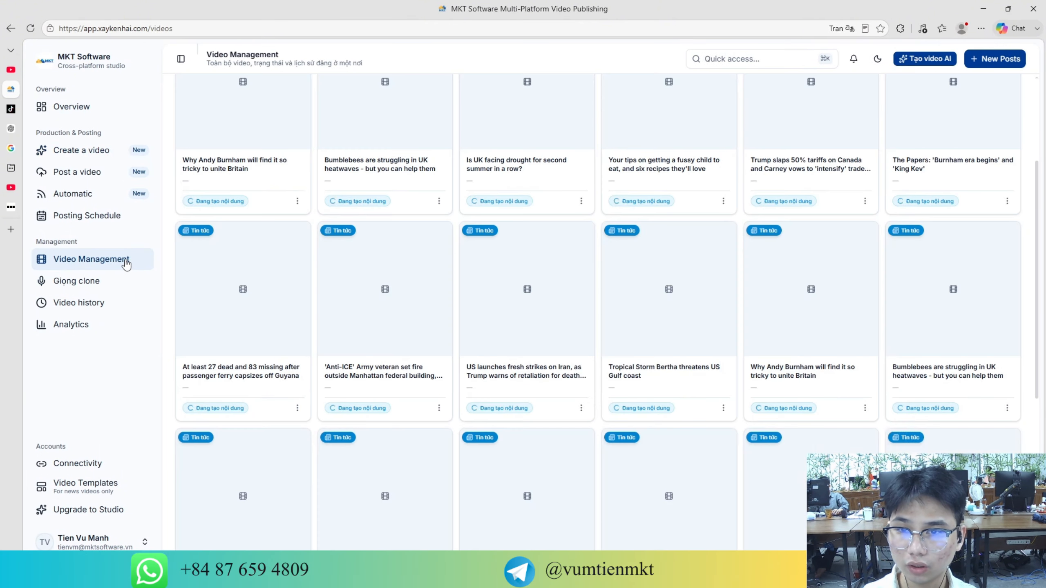
scroll(598, 397, "down", 8)
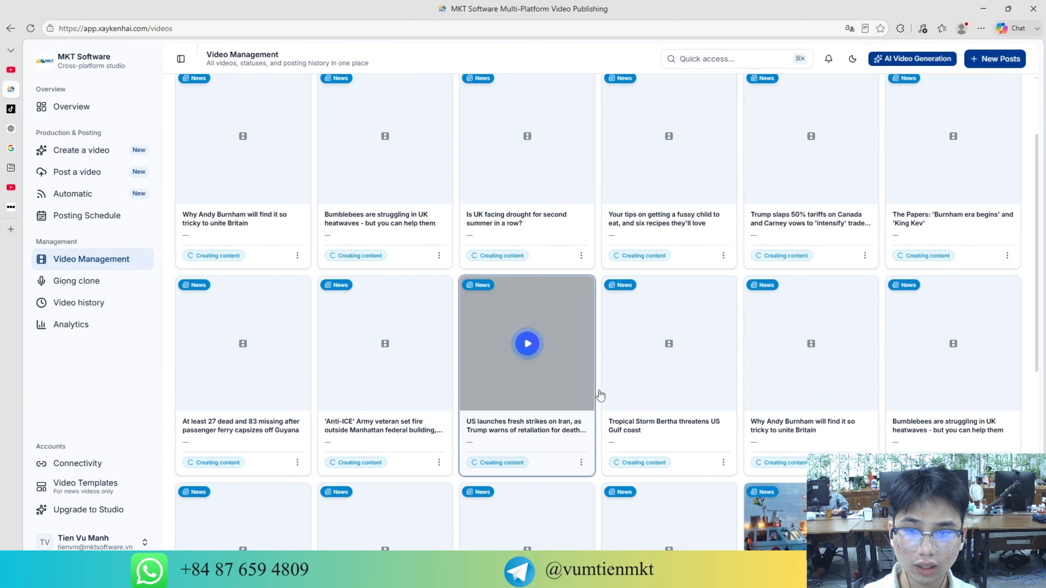
scroll(677, 367, "down", 3)
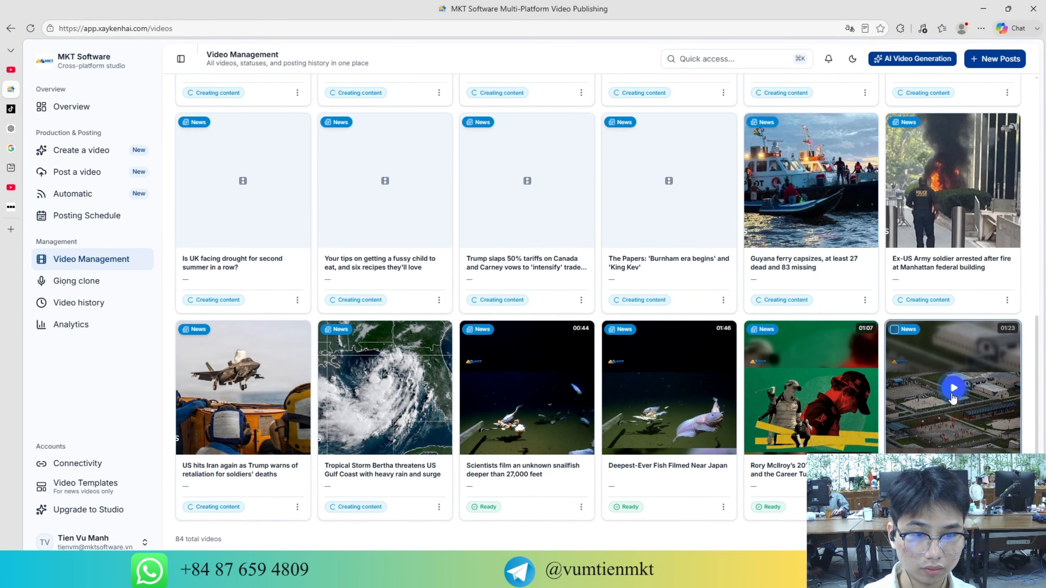
left_click(816, 390)
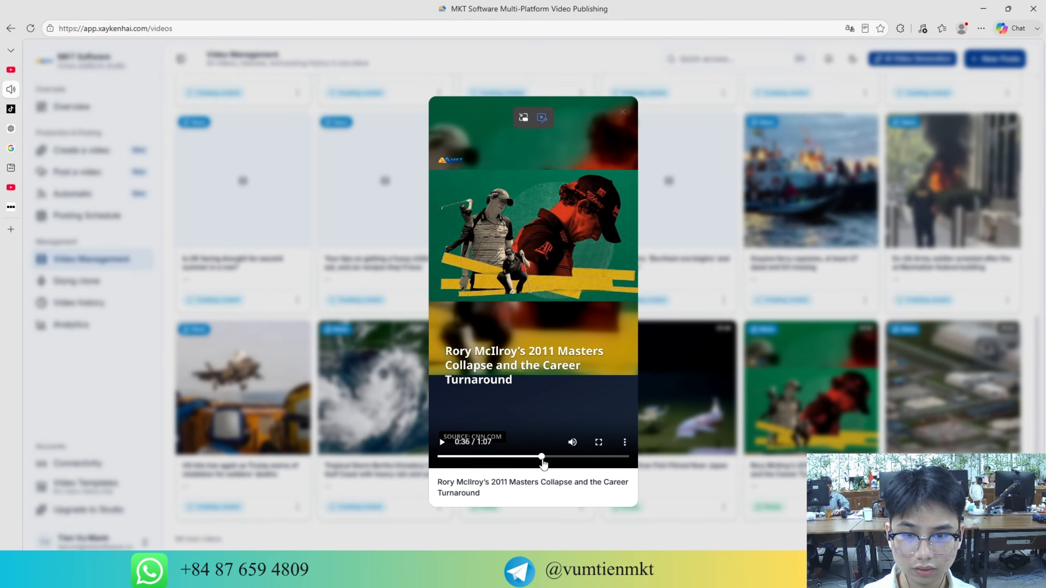
left_click(594, 457)
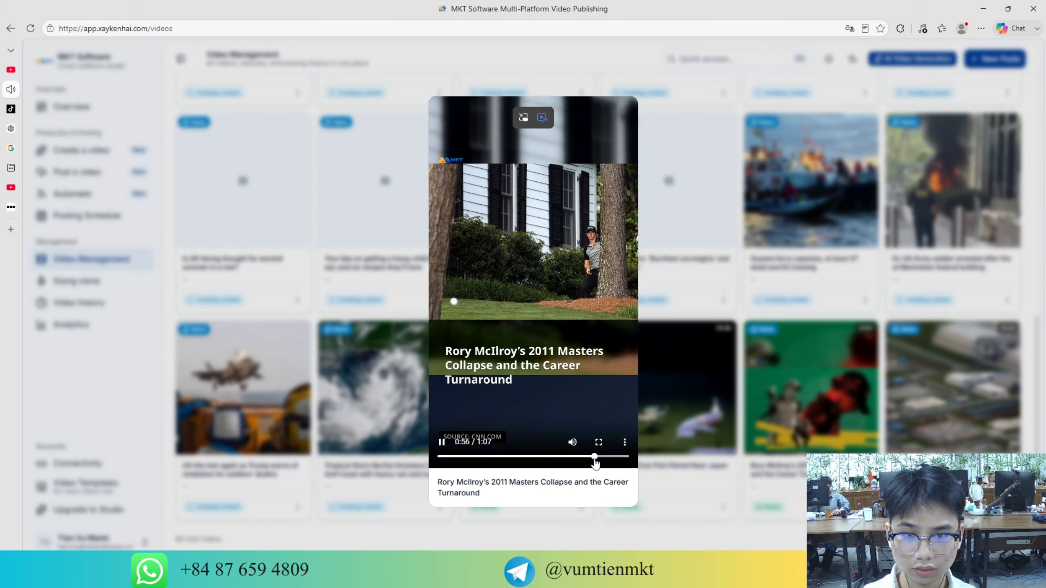
left_click(510, 457)
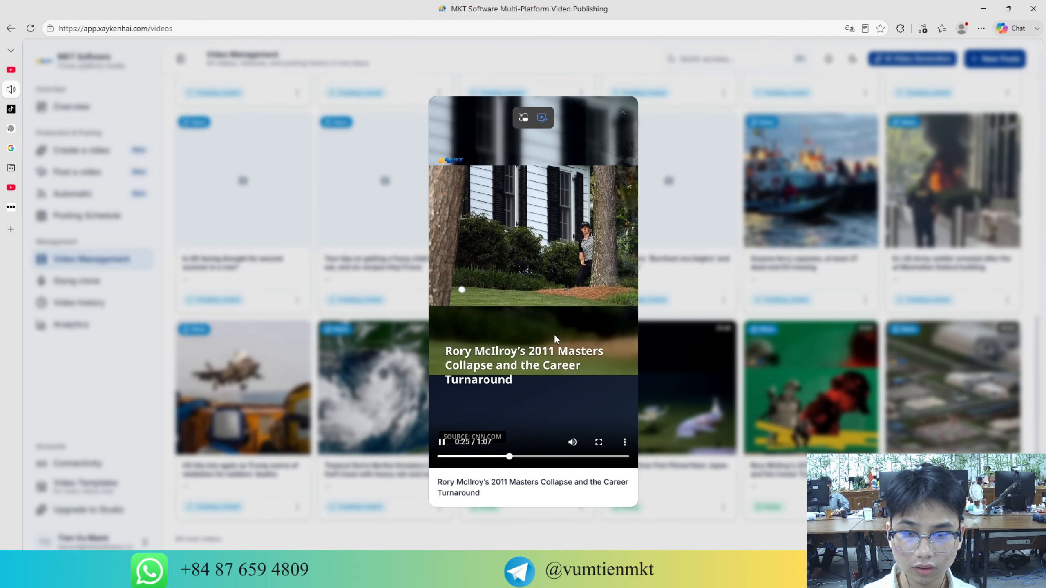
left_click(518, 419)
left_click(803, 334)
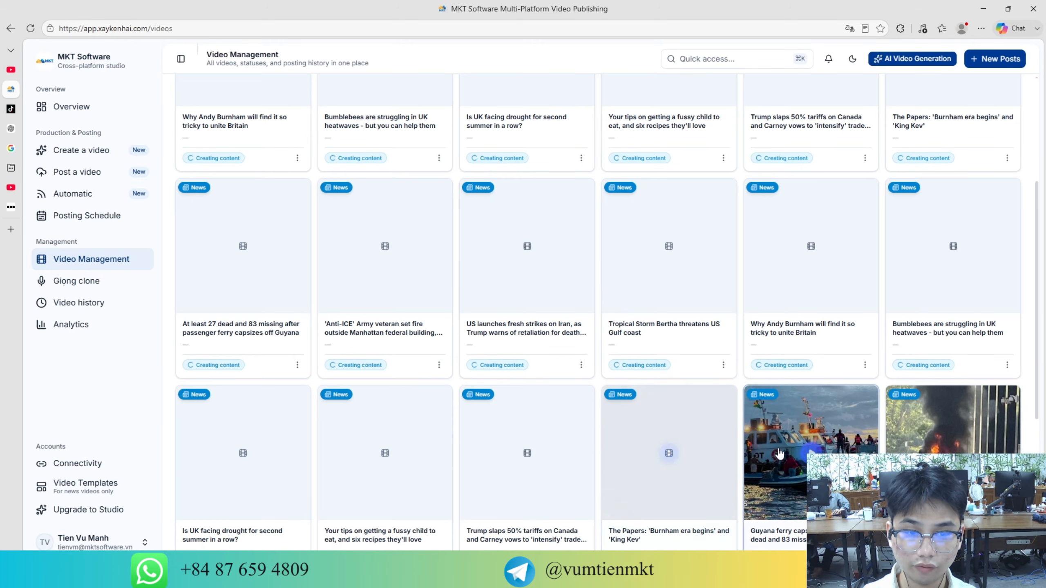
Replay the Rory McIlroy video from the start, pause it to check the branding layout and close the preview
left_click(669, 453)
left_click(905, 445)
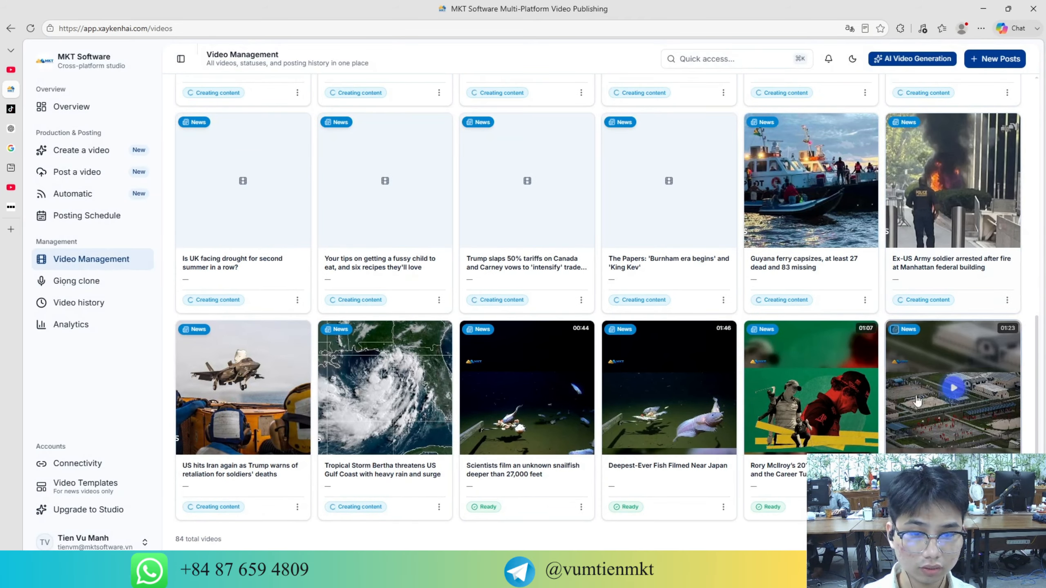
left_click(810, 389)
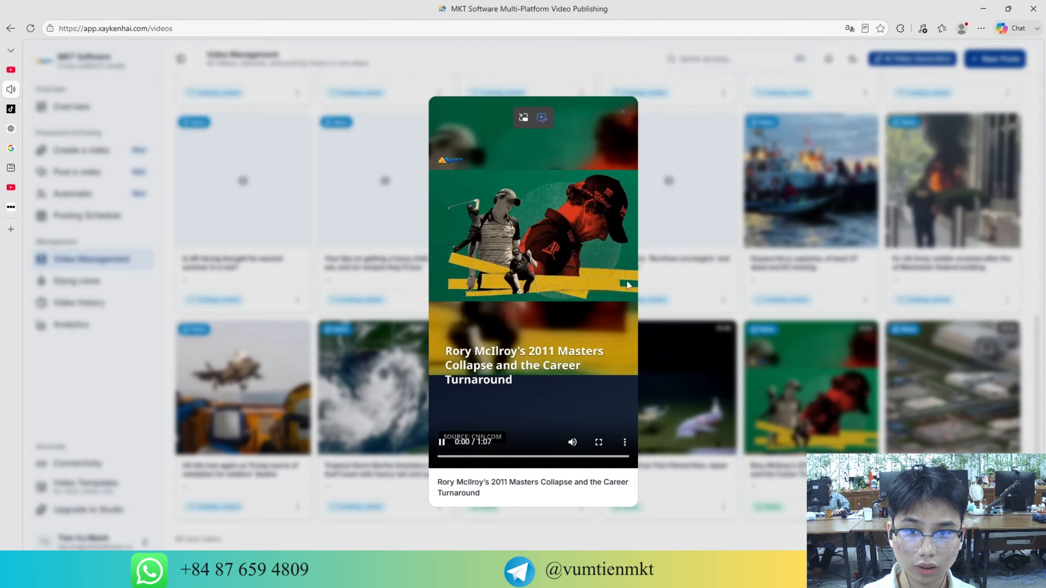
left_click(461, 189)
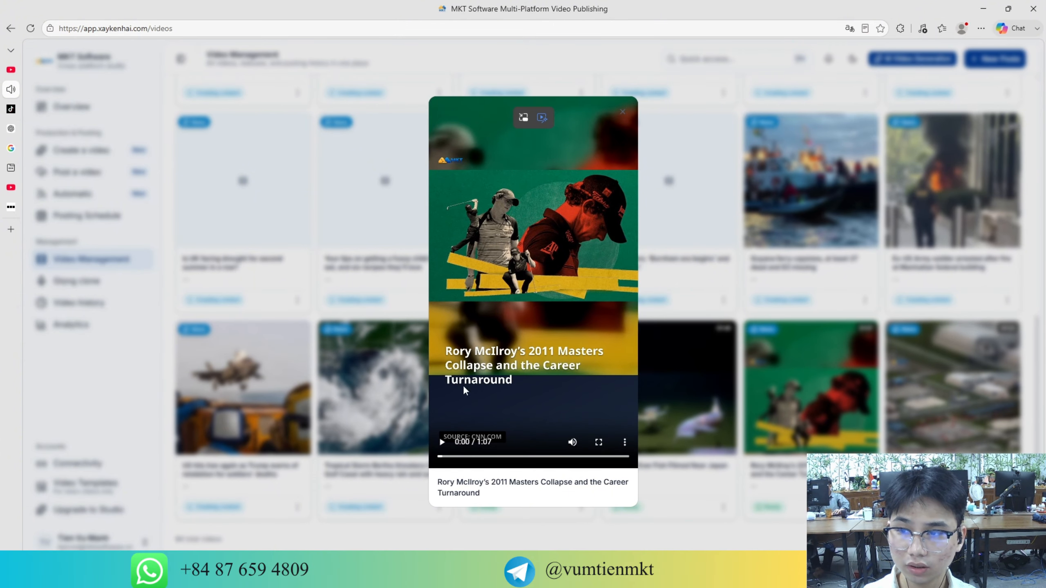
left_click(363, 418)
Open a blank video template and examine its logo and video footer options, including the footer image upload
left_click(114, 492)
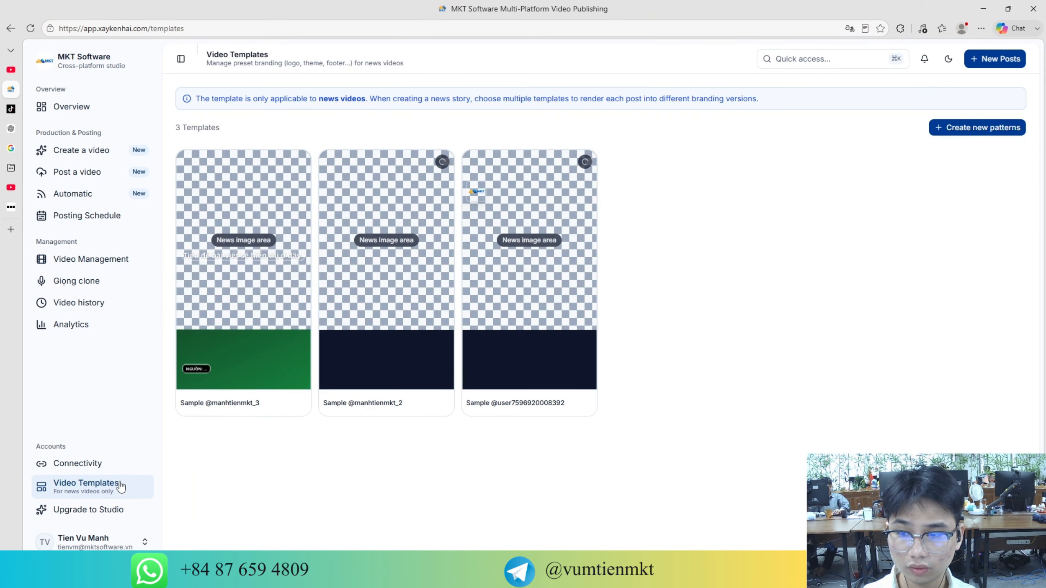
left_click(996, 129)
left_click(456, 171)
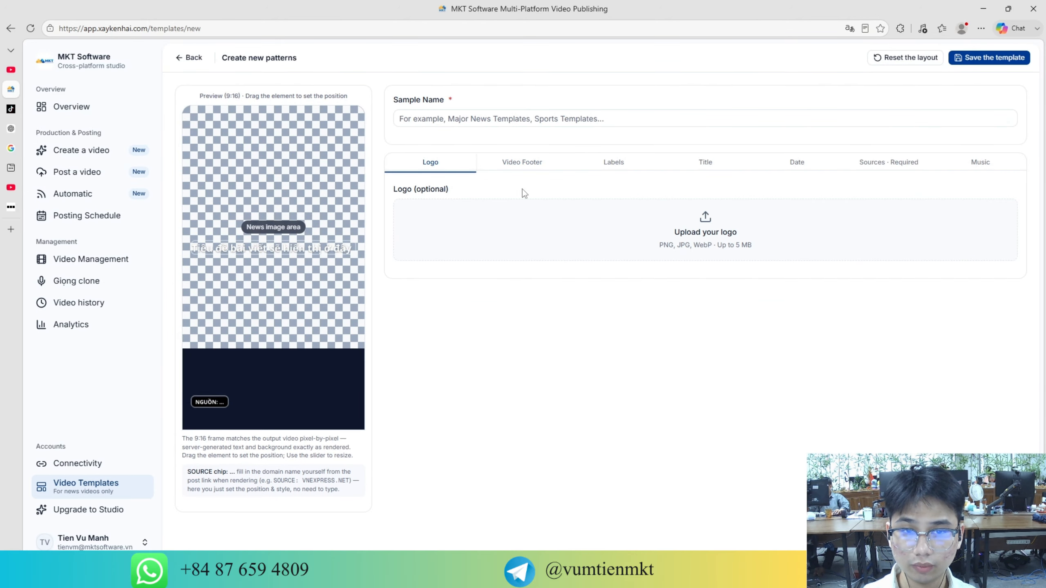
left_click(535, 164)
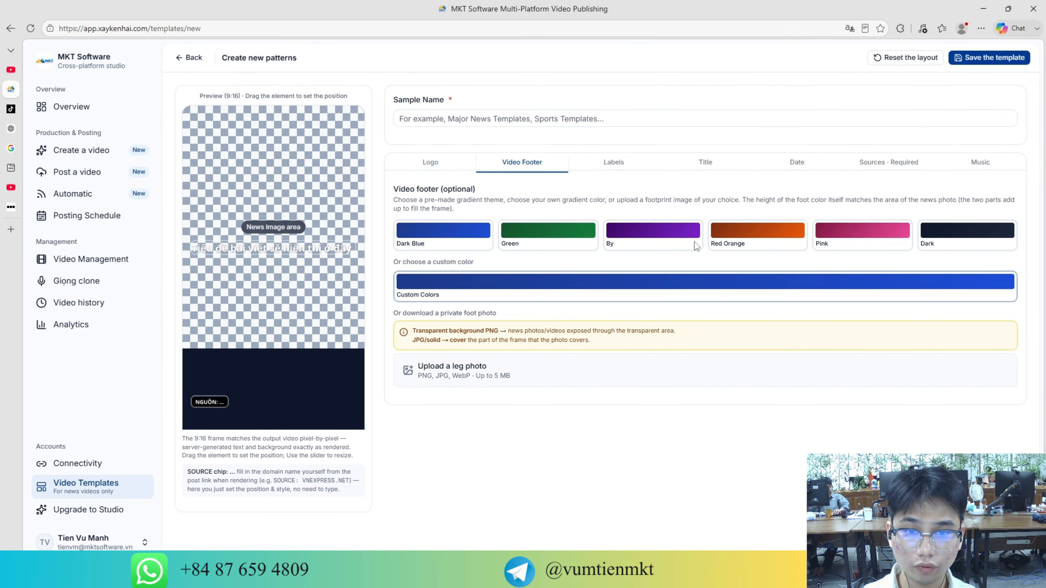
left_click(447, 373)
scroll(510, 226, "down", 5)
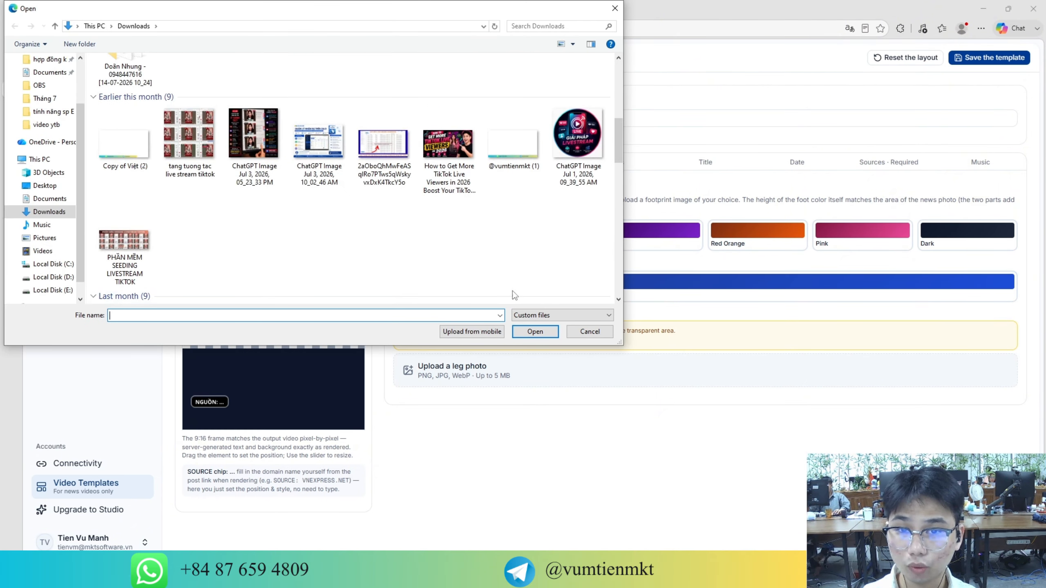
left_click(606, 333)
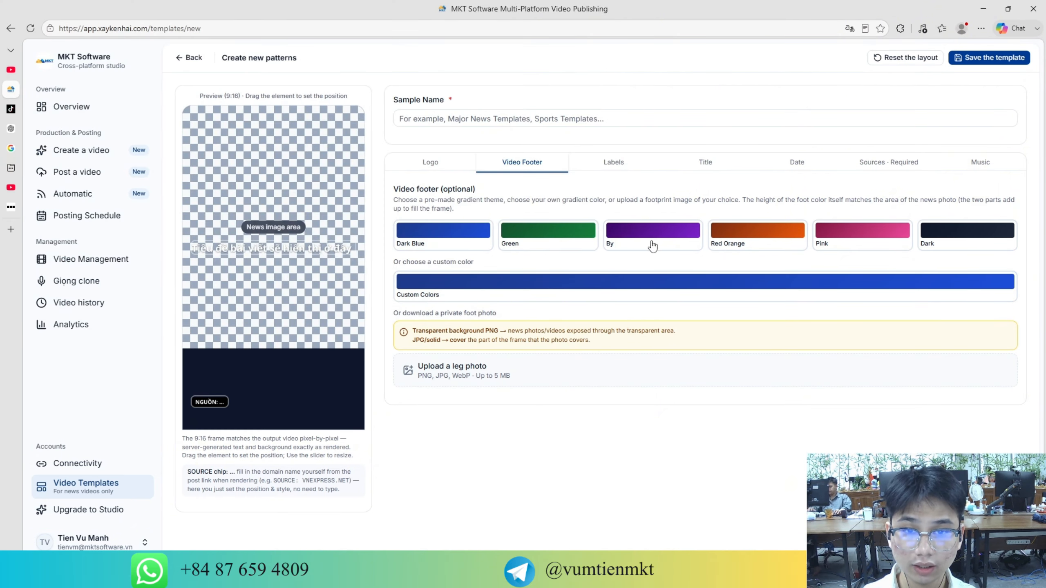
Examine the label, title, date, source and music options of the blank video template
left_click(620, 174)
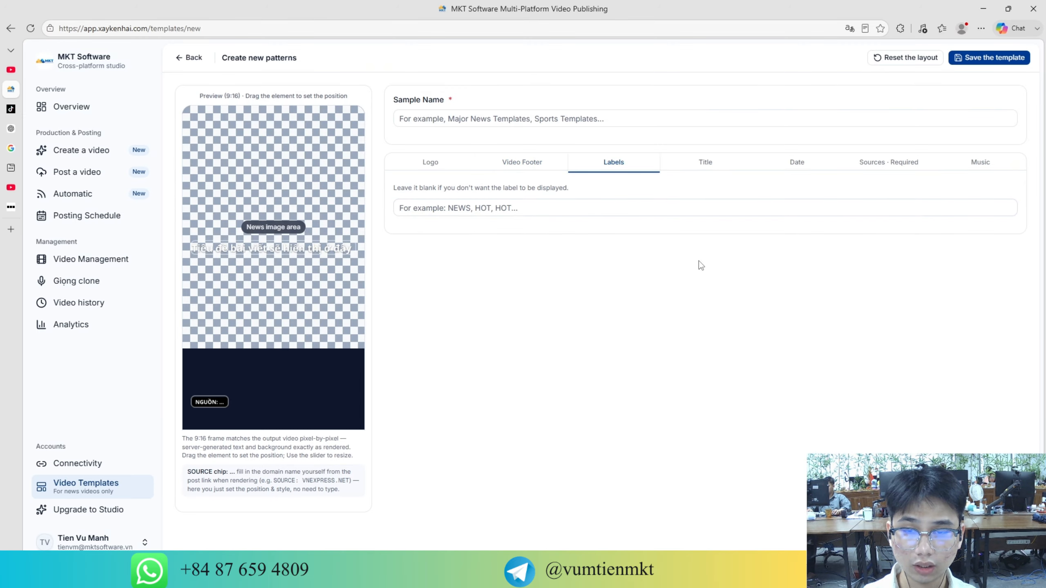
left_click(705, 166)
left_click(799, 173)
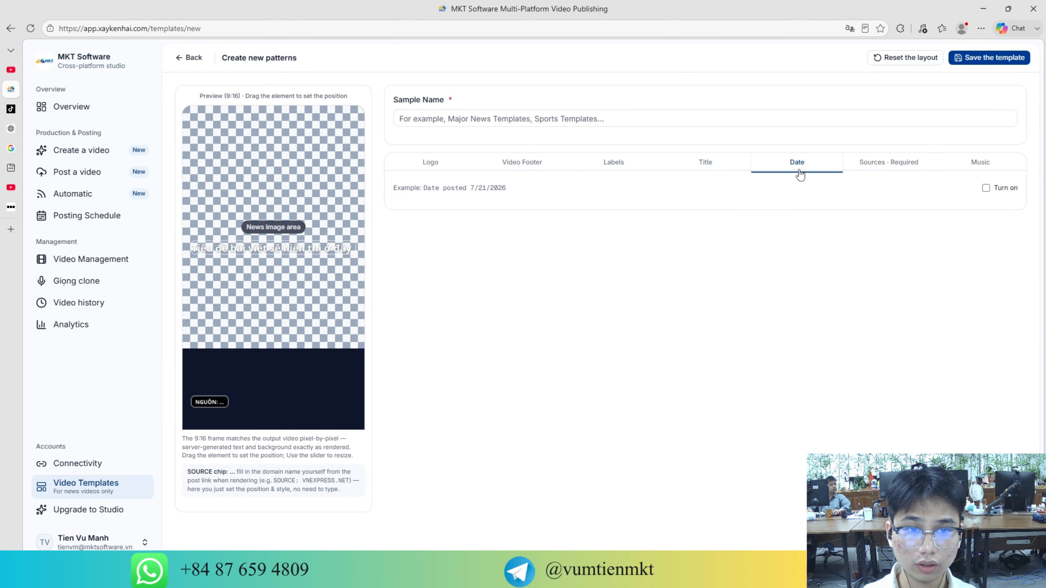
left_click(892, 166)
left_click(996, 167)
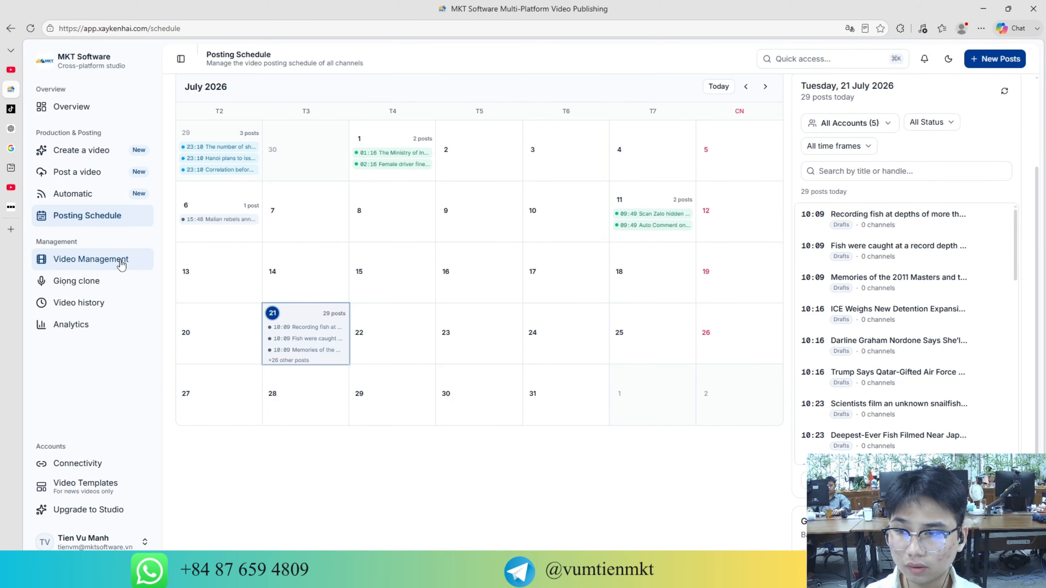
Check Video Management again, go to the automation page and open the form for a new tracking source
left_click(120, 261)
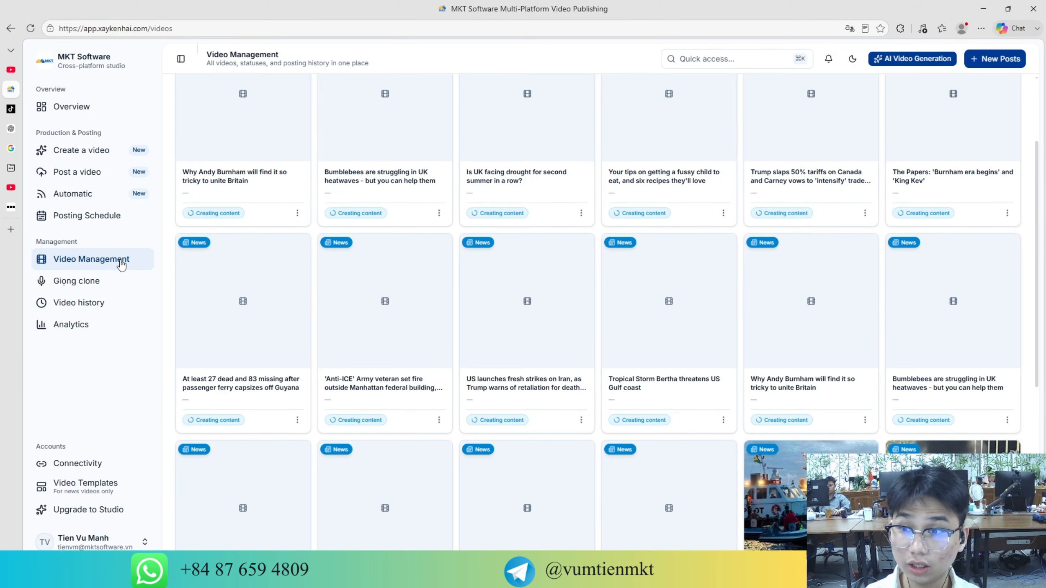
left_click(91, 194)
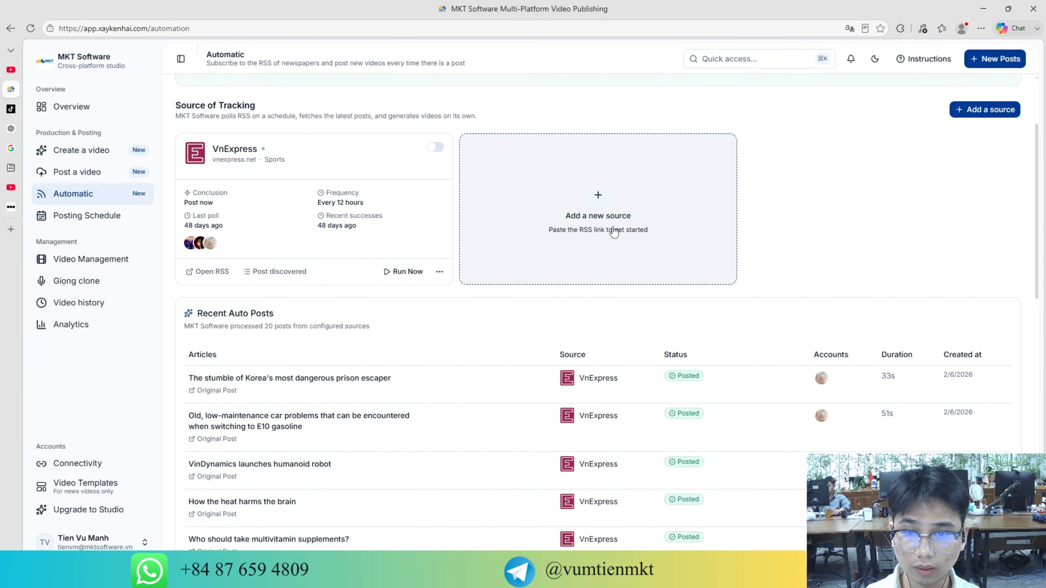
left_click(604, 201)
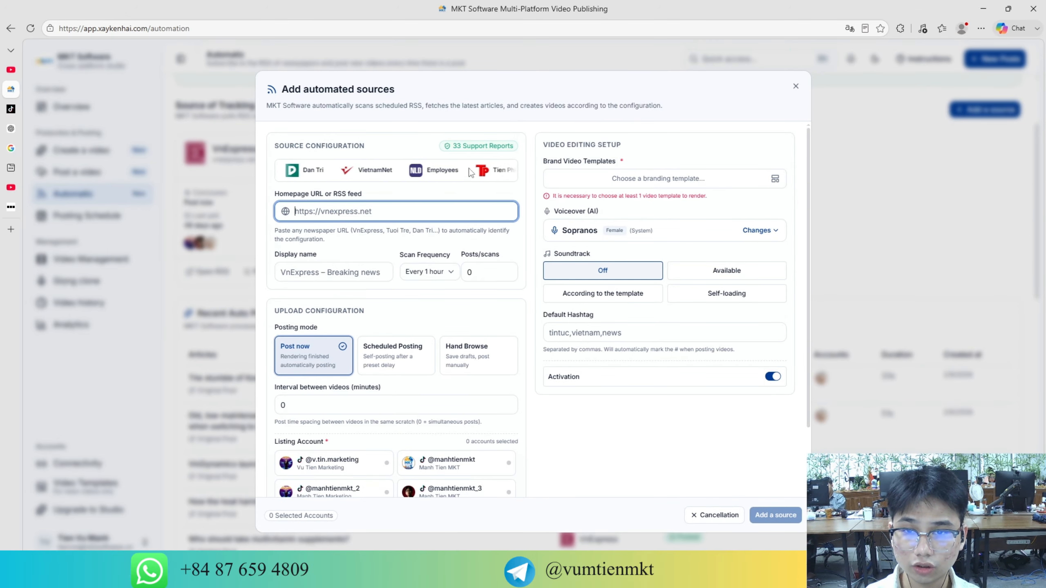
Open the CNN website in the BBC News browser tab and copy its address
left_click(13, 207)
left_click(11, 28)
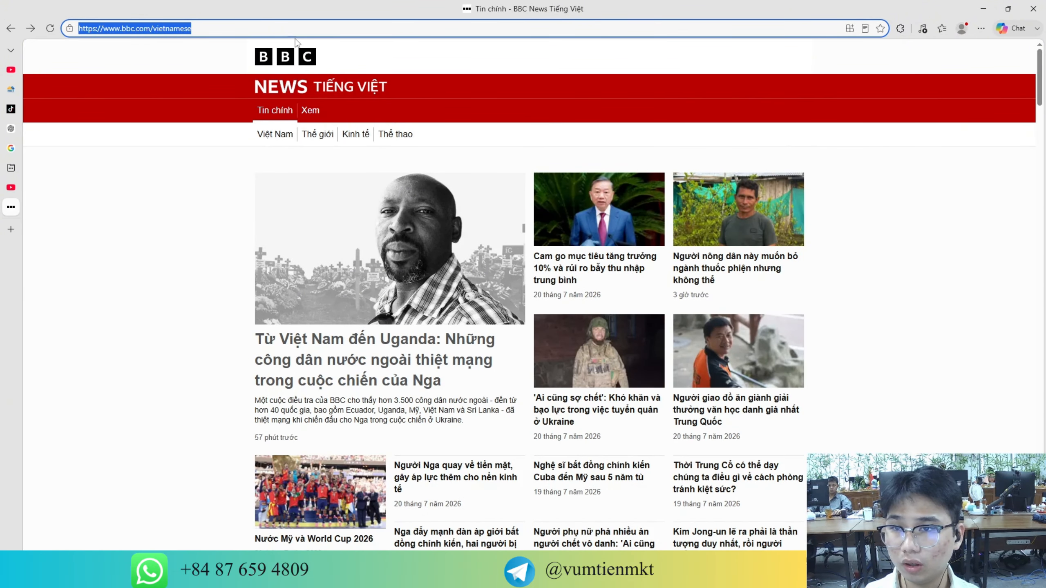
type("cnn")
key("Return")
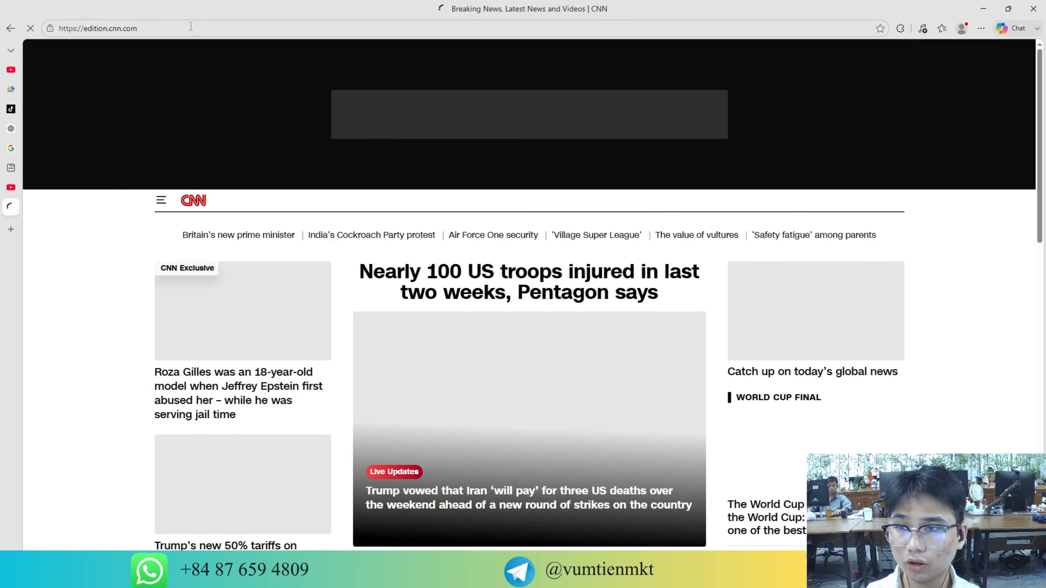
left_click(108, 29)
key("ctrl+c")
left_click(11, 188)
left_click(11, 169)
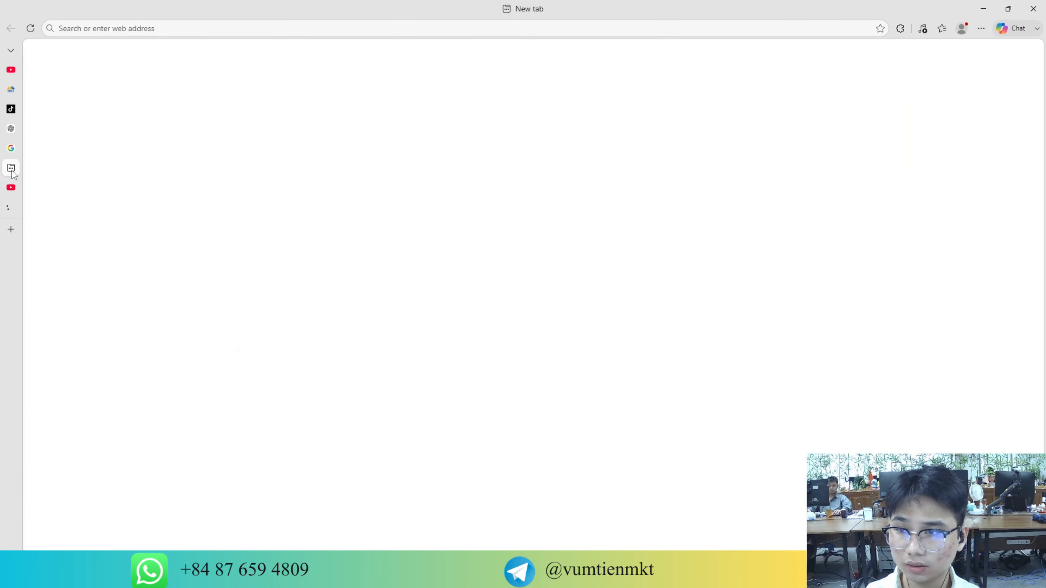
left_click(11, 92)
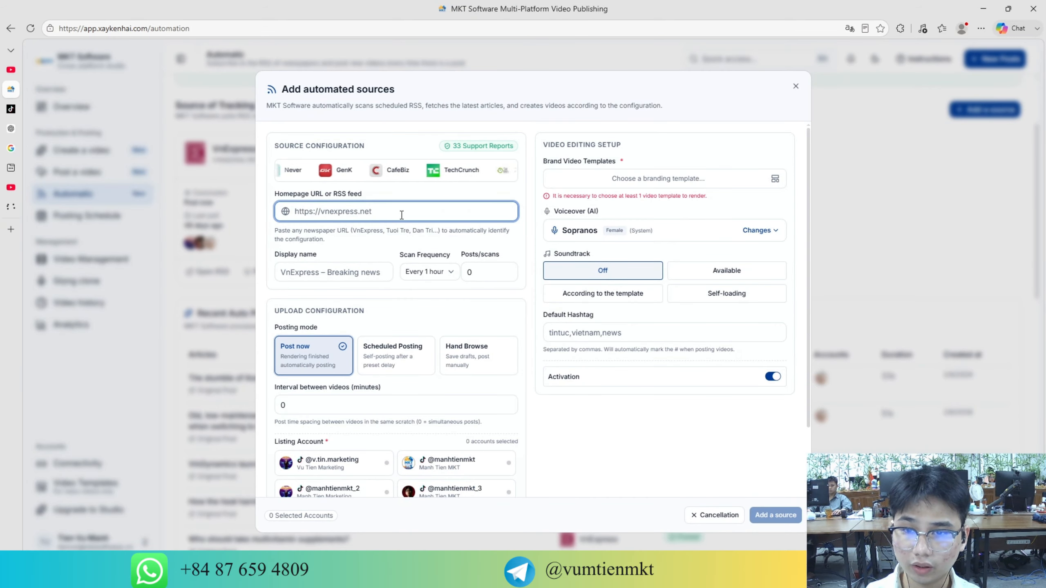
key("ctrl+v")
left_click(577, 448)
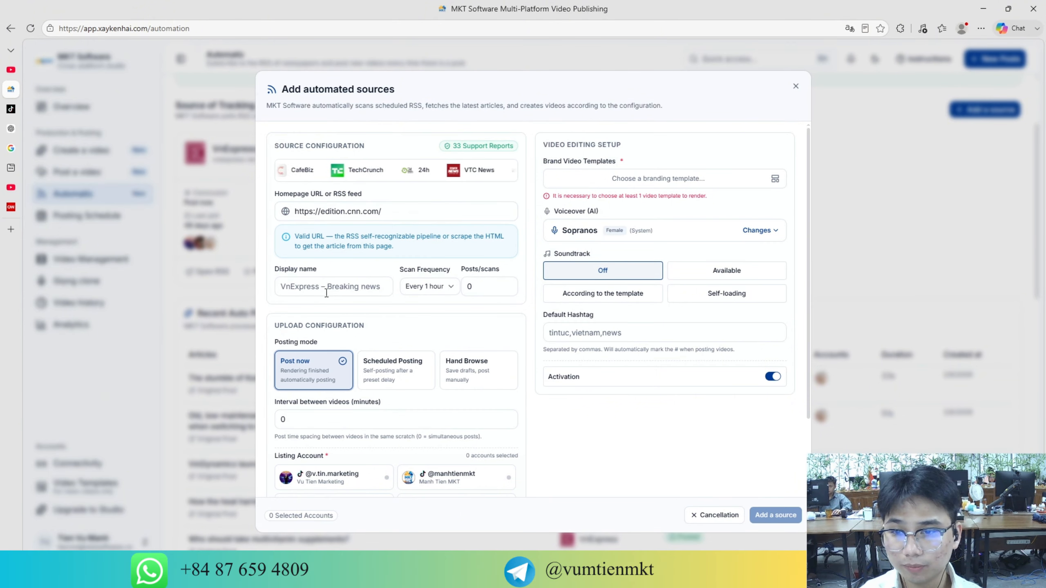
Set the source's scan frequency to every 12 hours and the posts per scan to 6
left_click(438, 289)
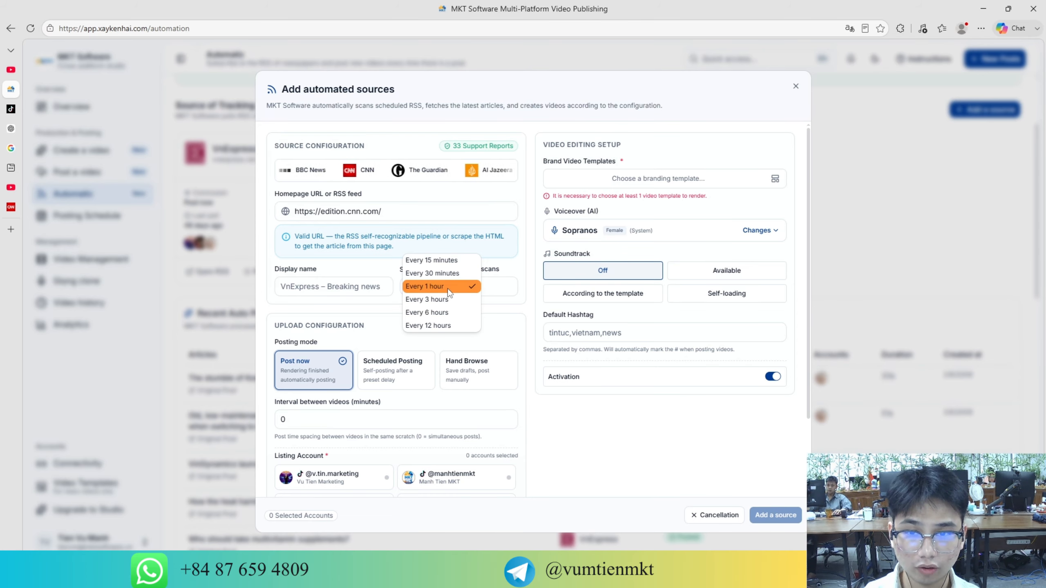
left_click(455, 324)
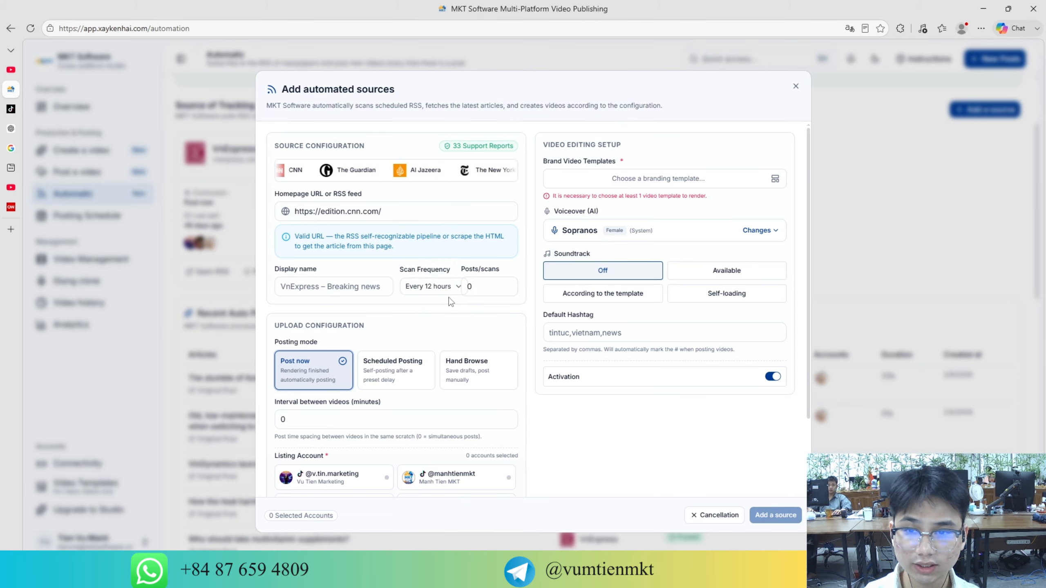
left_click(490, 289)
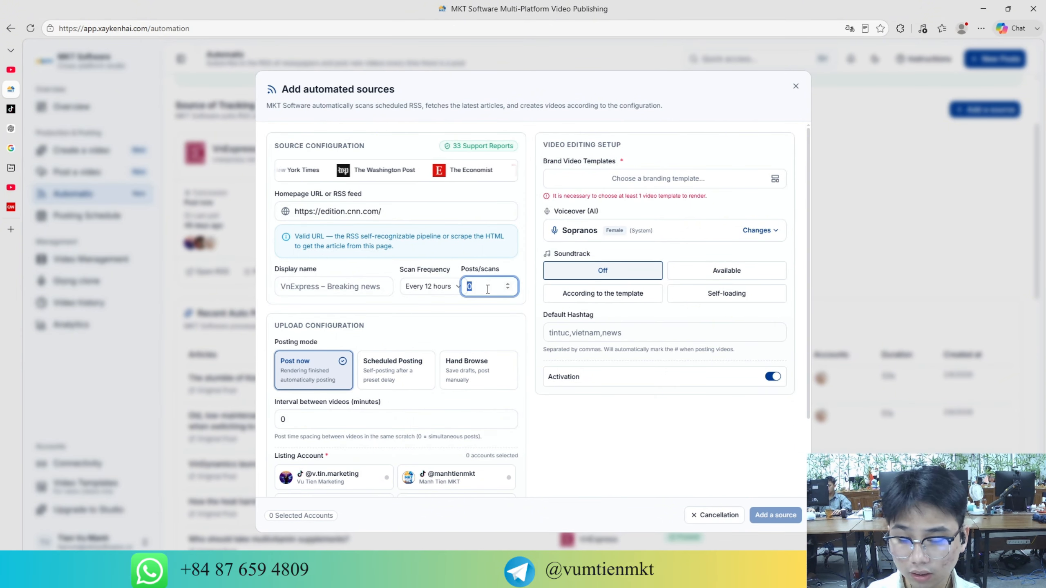
left_click(636, 455)
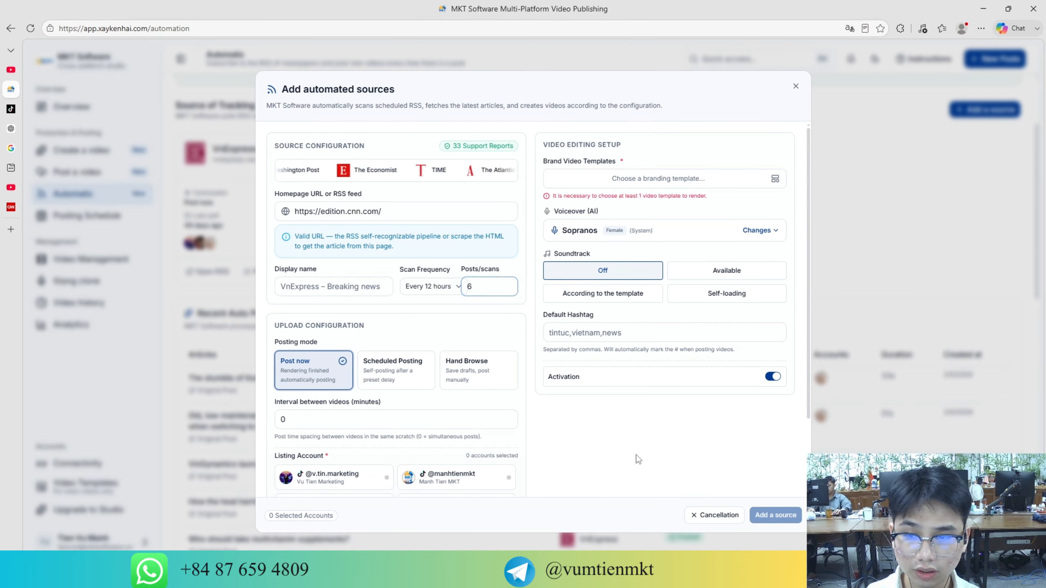
Set the soundtrack to Available and check its track choices and the default hashtag setting
left_click(723, 273)
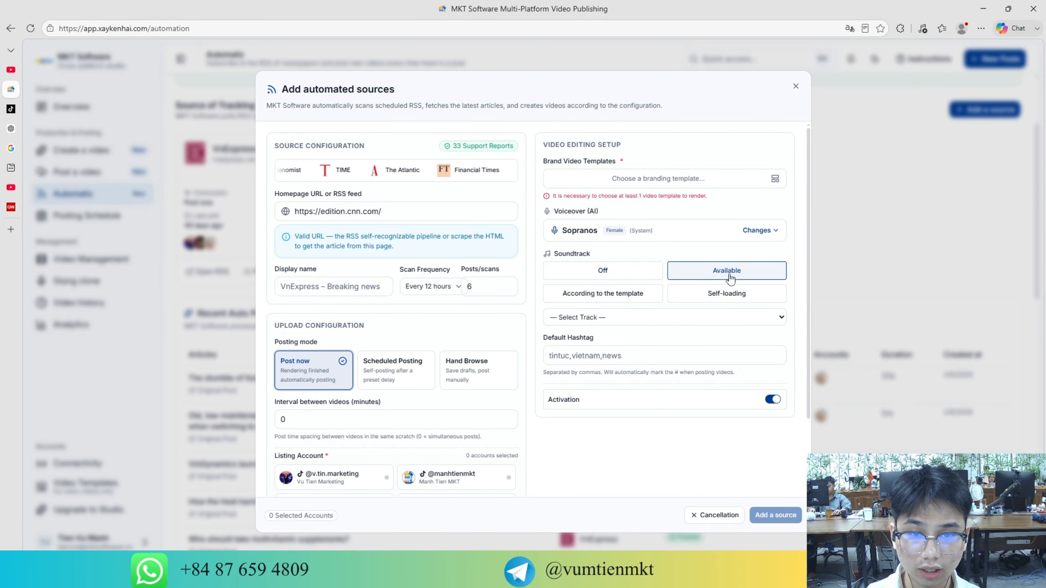
left_click(595, 317)
left_click(599, 103)
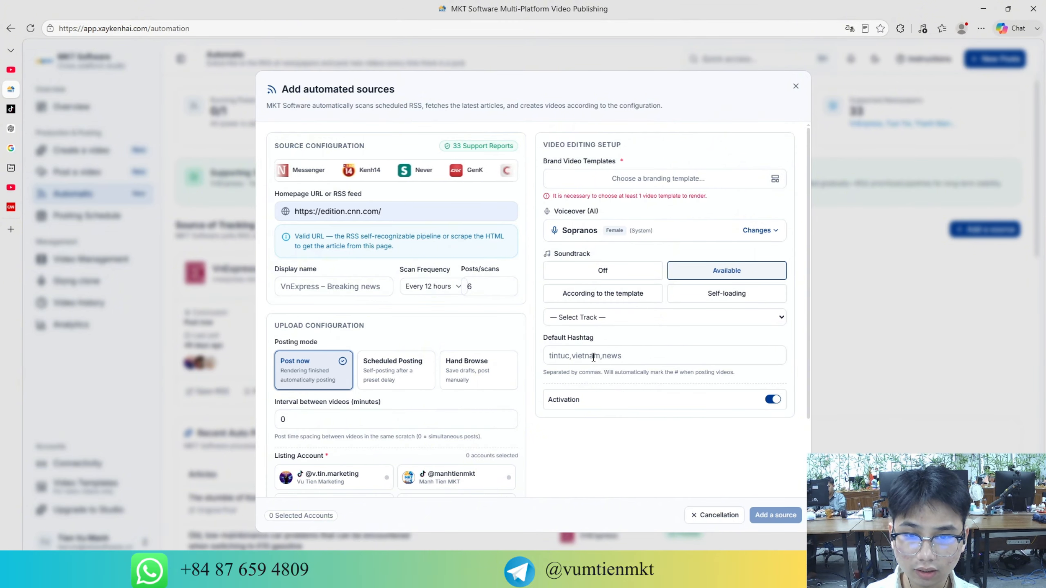
left_click(562, 355)
Select all five TikTok accounts as listing accounts for the source
scroll(460, 441, "down", 2)
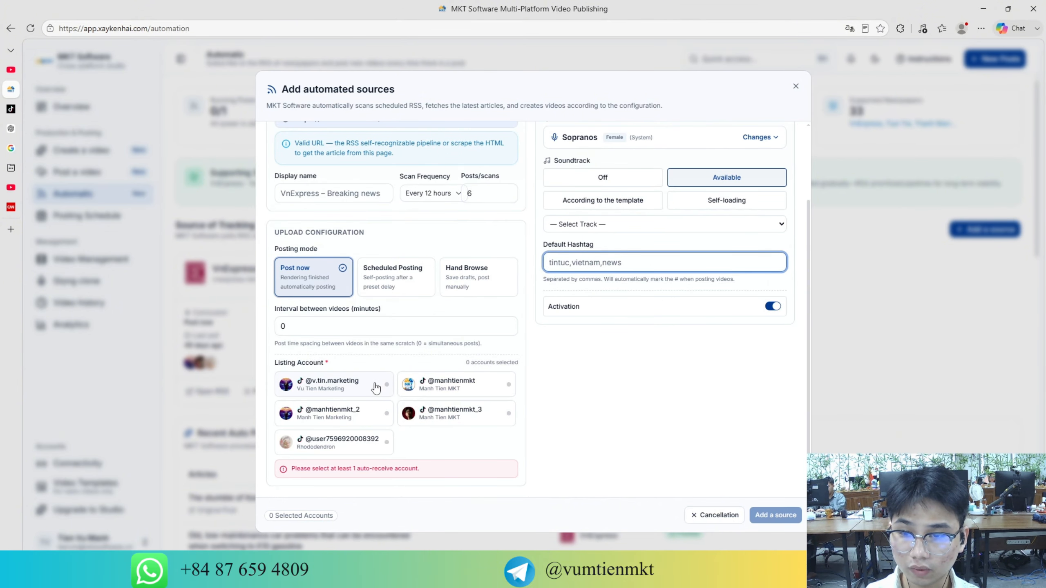
left_click(375, 383)
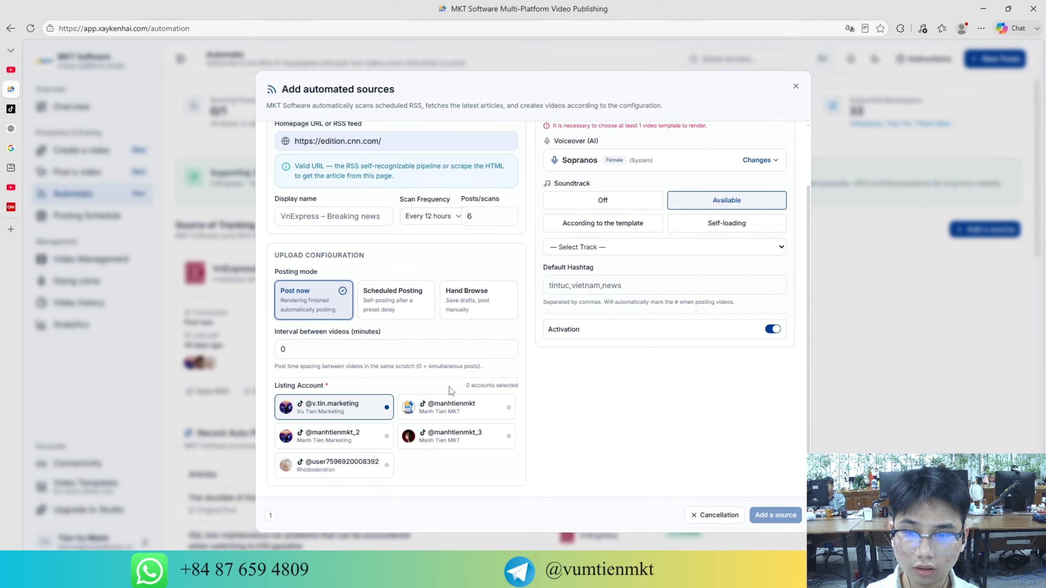
left_click(451, 406)
left_click(451, 436)
left_click(357, 446)
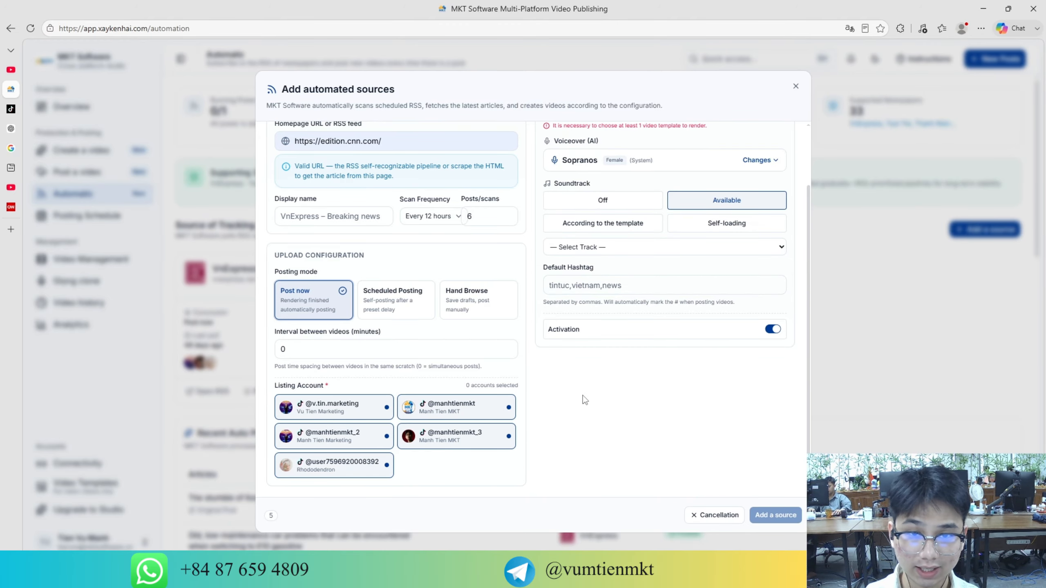
Change the AI voiceover by filtering the system voices to English and using the Wilson voice
scroll(585, 400, "up", 2)
left_click(762, 232)
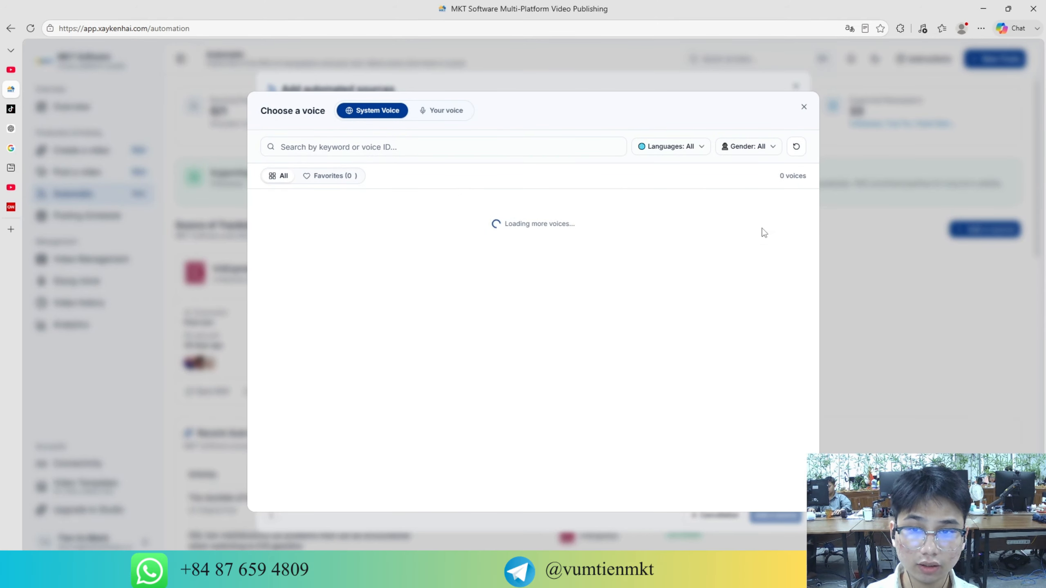
left_click(702, 149)
left_click(671, 169)
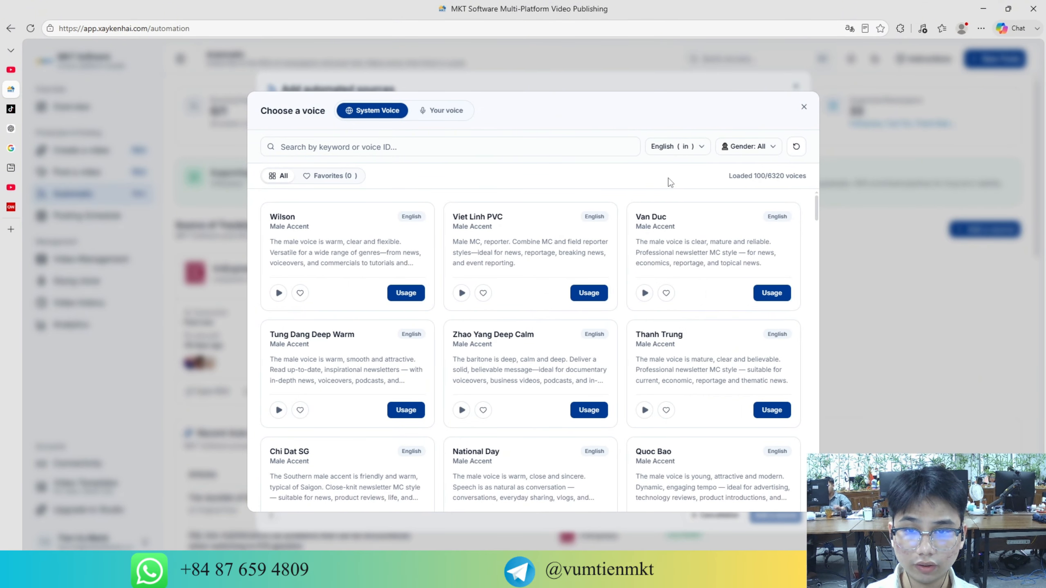
left_click(410, 290)
Reload the automation page, translate it to English and open Video Management
key("F5")
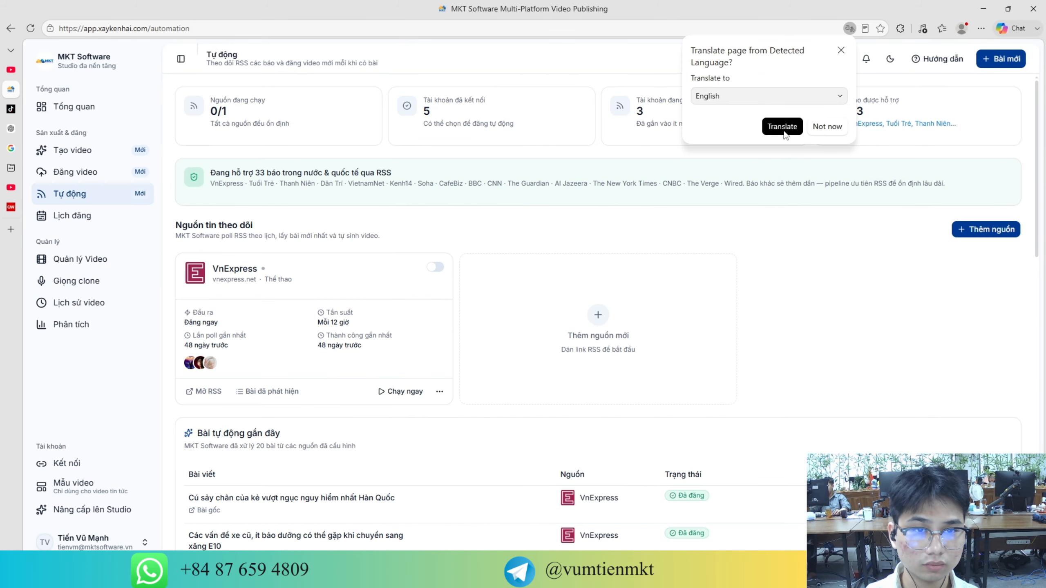
left_click(782, 127)
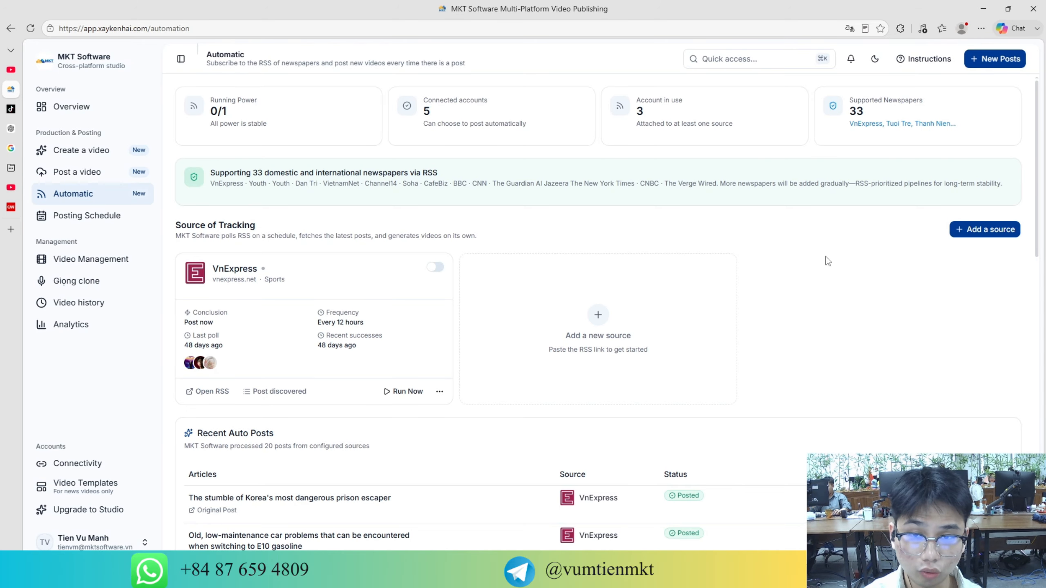
left_click(83, 267)
Look through the video list, refresh it and check the rendering status of the news videos
scroll(608, 291, "down", 5)
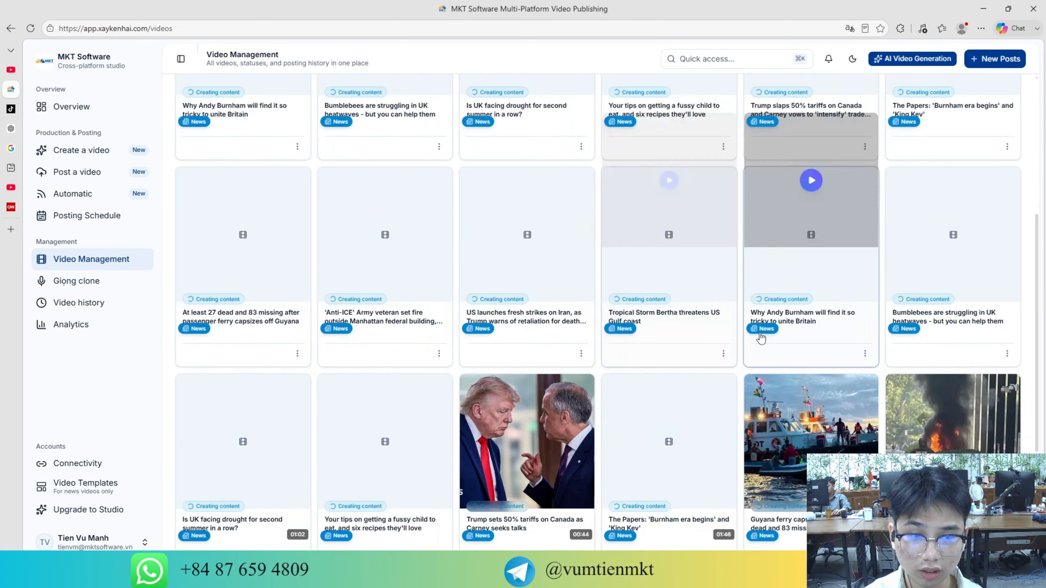
scroll(759, 337, "down", 3)
key("F5")
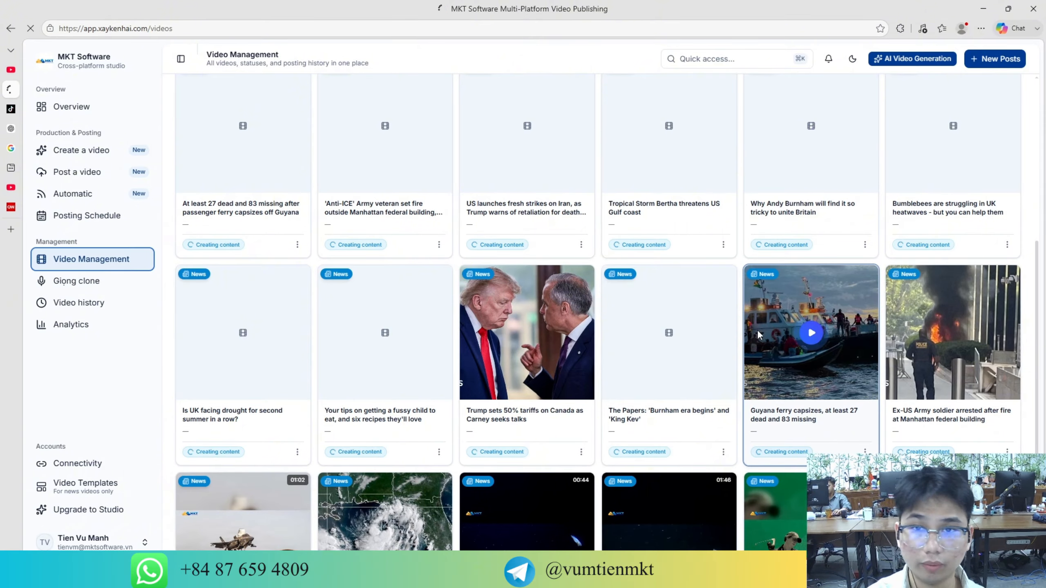
scroll(799, 316, "down", 4)
scroll(800, 315, "down", 6)
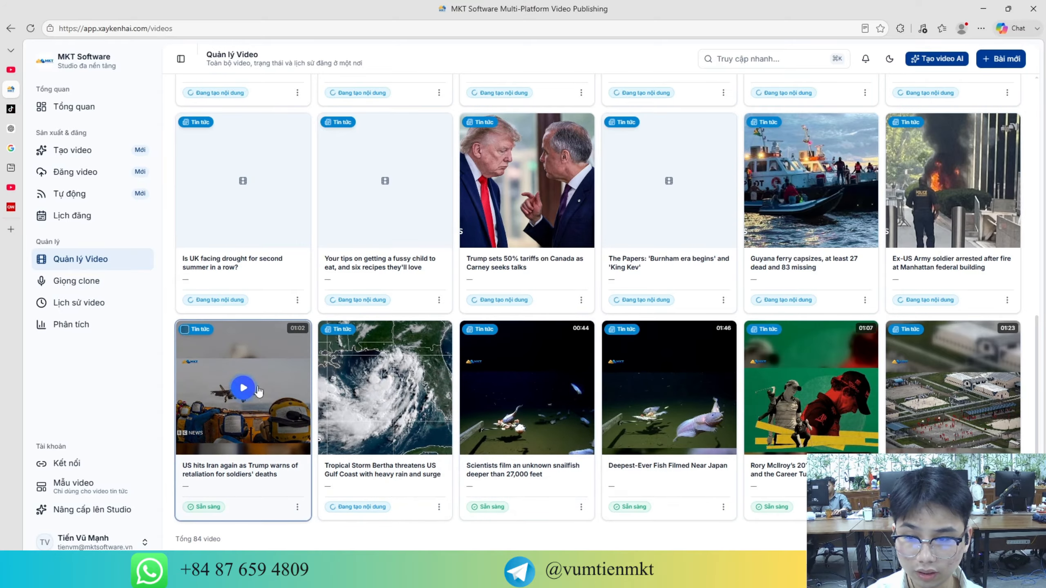
Preview the video "US hits Iran again as Trump warns of retaliation for soldiers' deaths", skip ahead and view it briefly in full screen
left_click(981, 28)
left_click(258, 425)
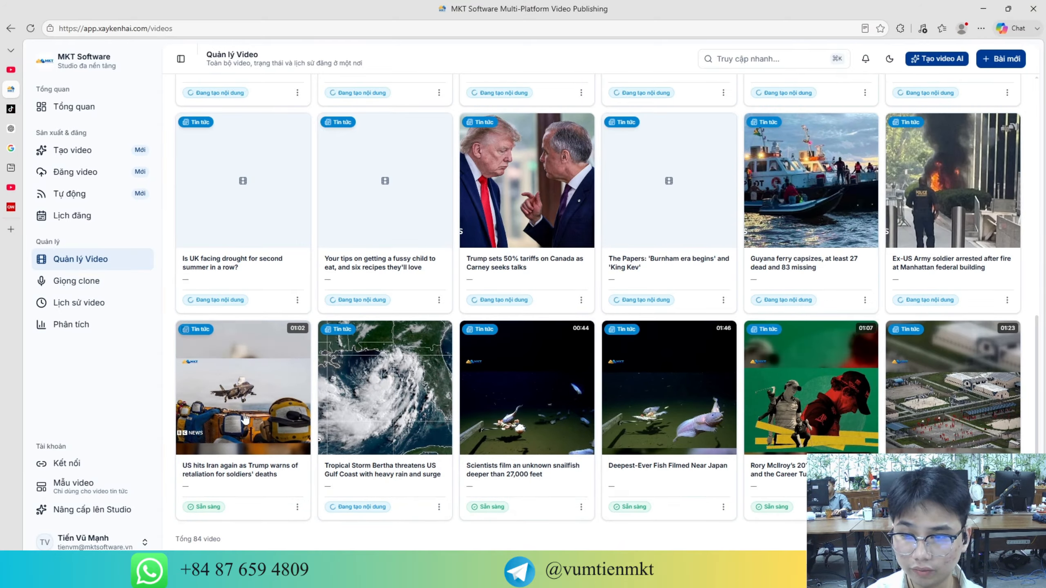
left_click(243, 408)
left_click(444, 440)
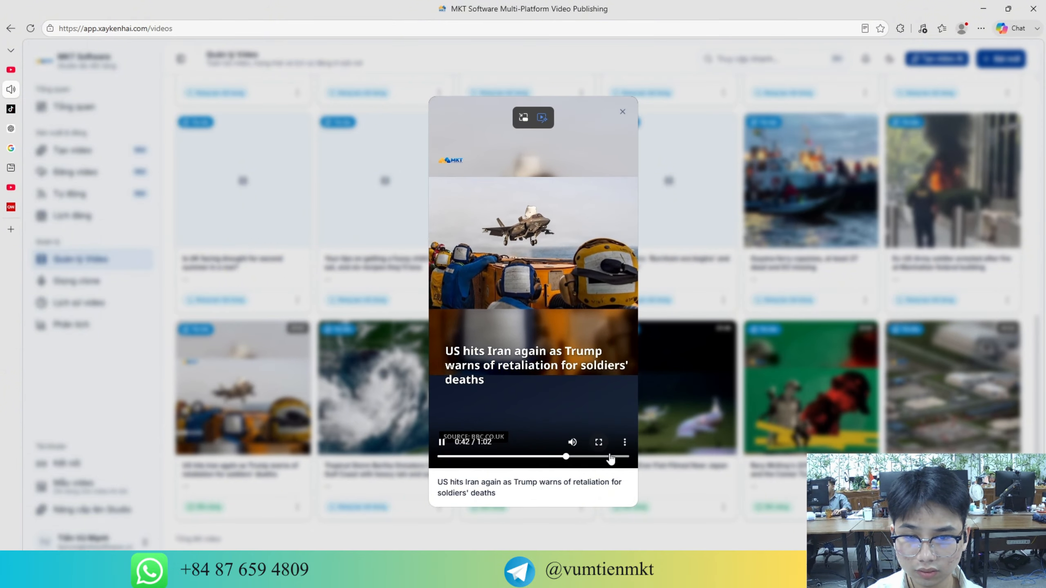
left_click(600, 444)
key("Escape")
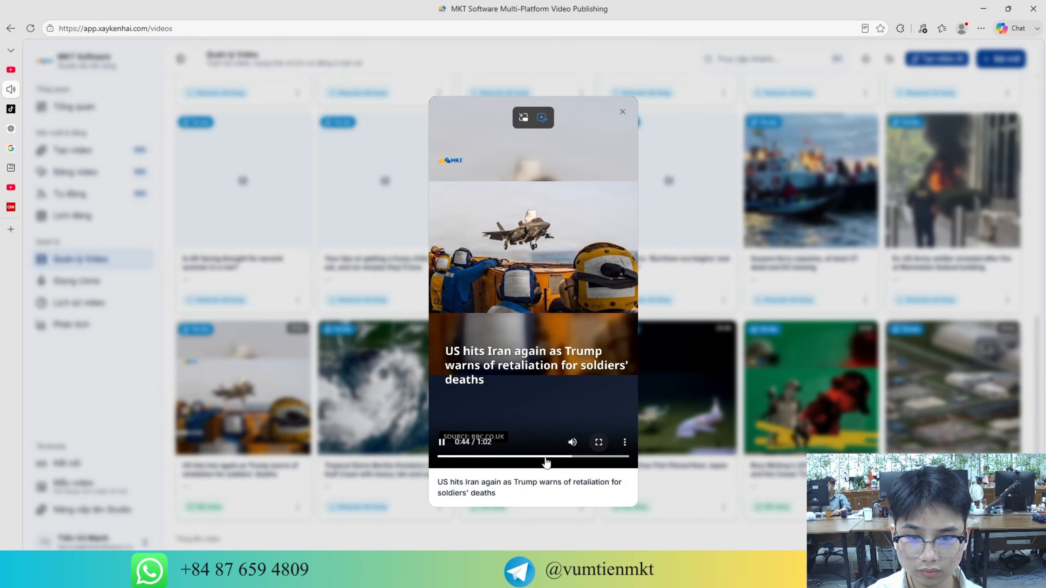